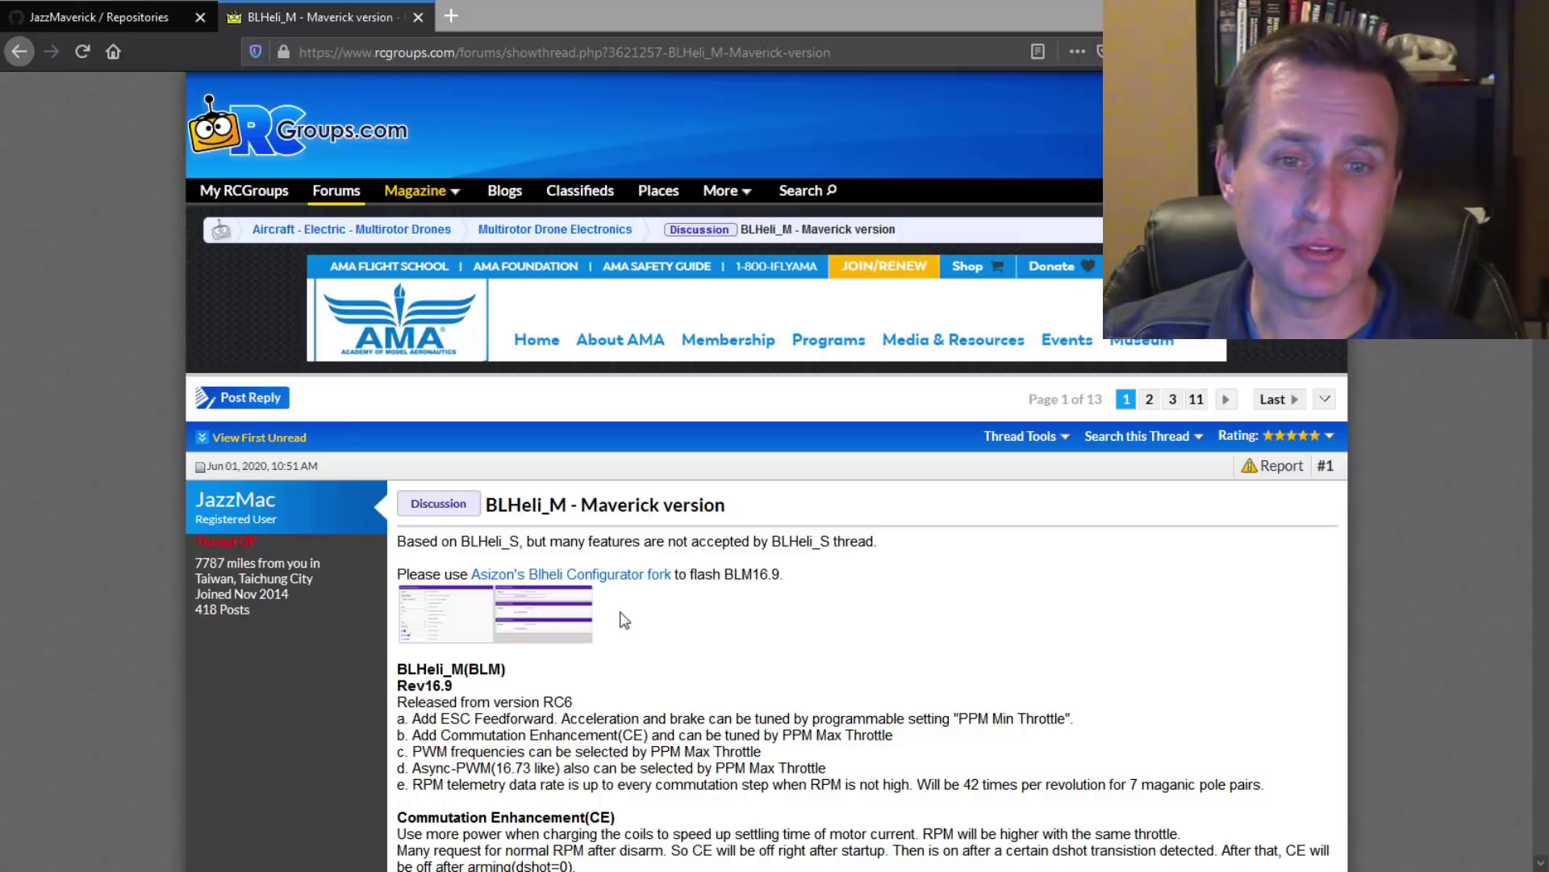
- Open the BLHeli Configurator release page through the forum thread's link to Asizon's Blheli Configurator fork
mouse_move(517, 605)
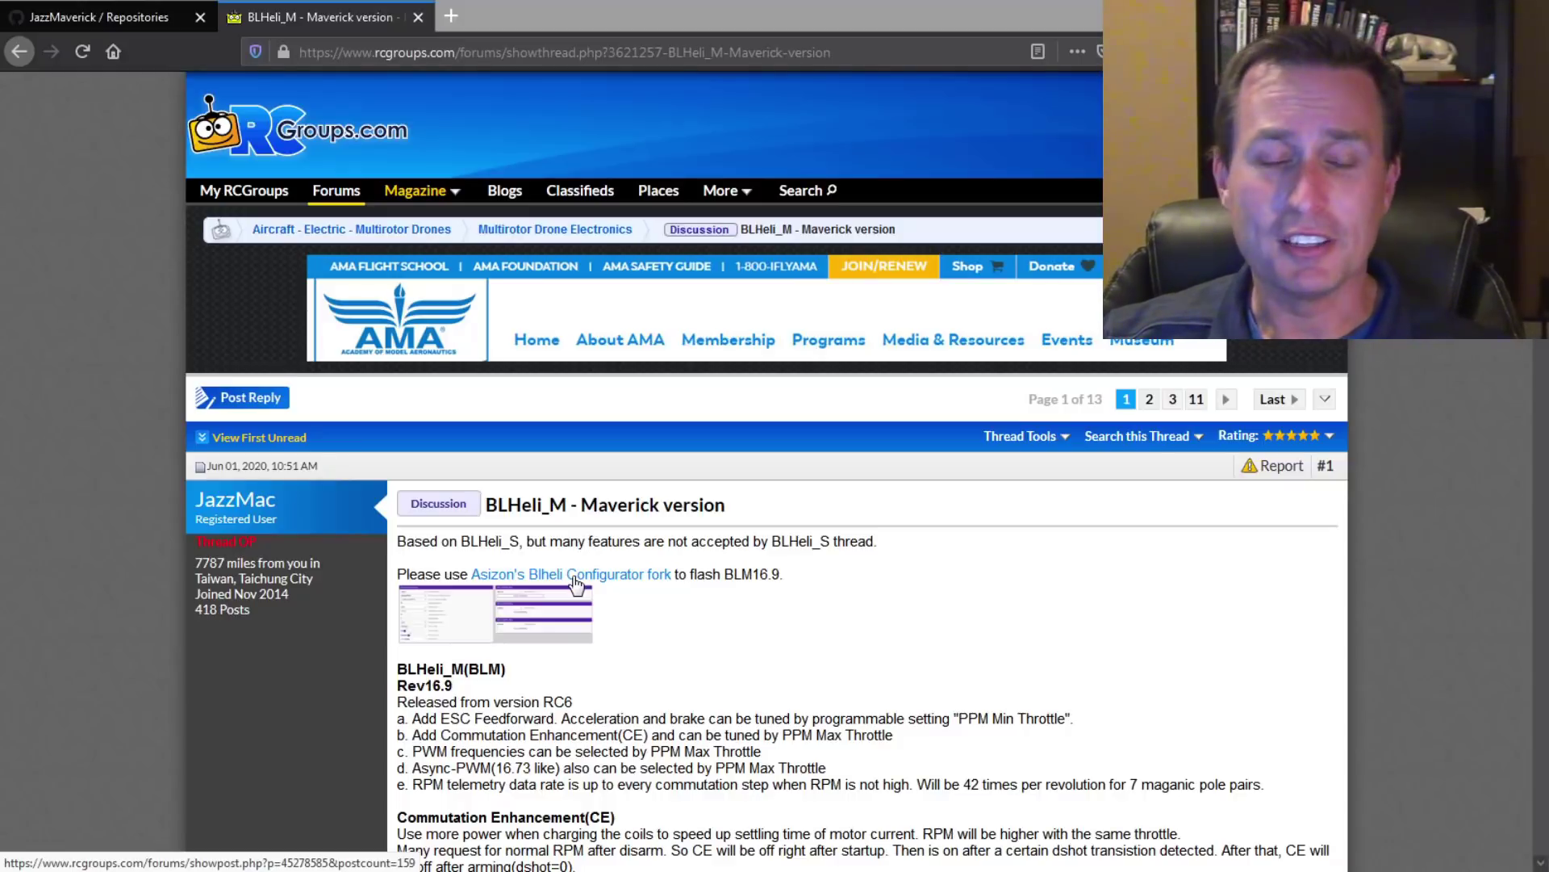
left_click(636, 577)
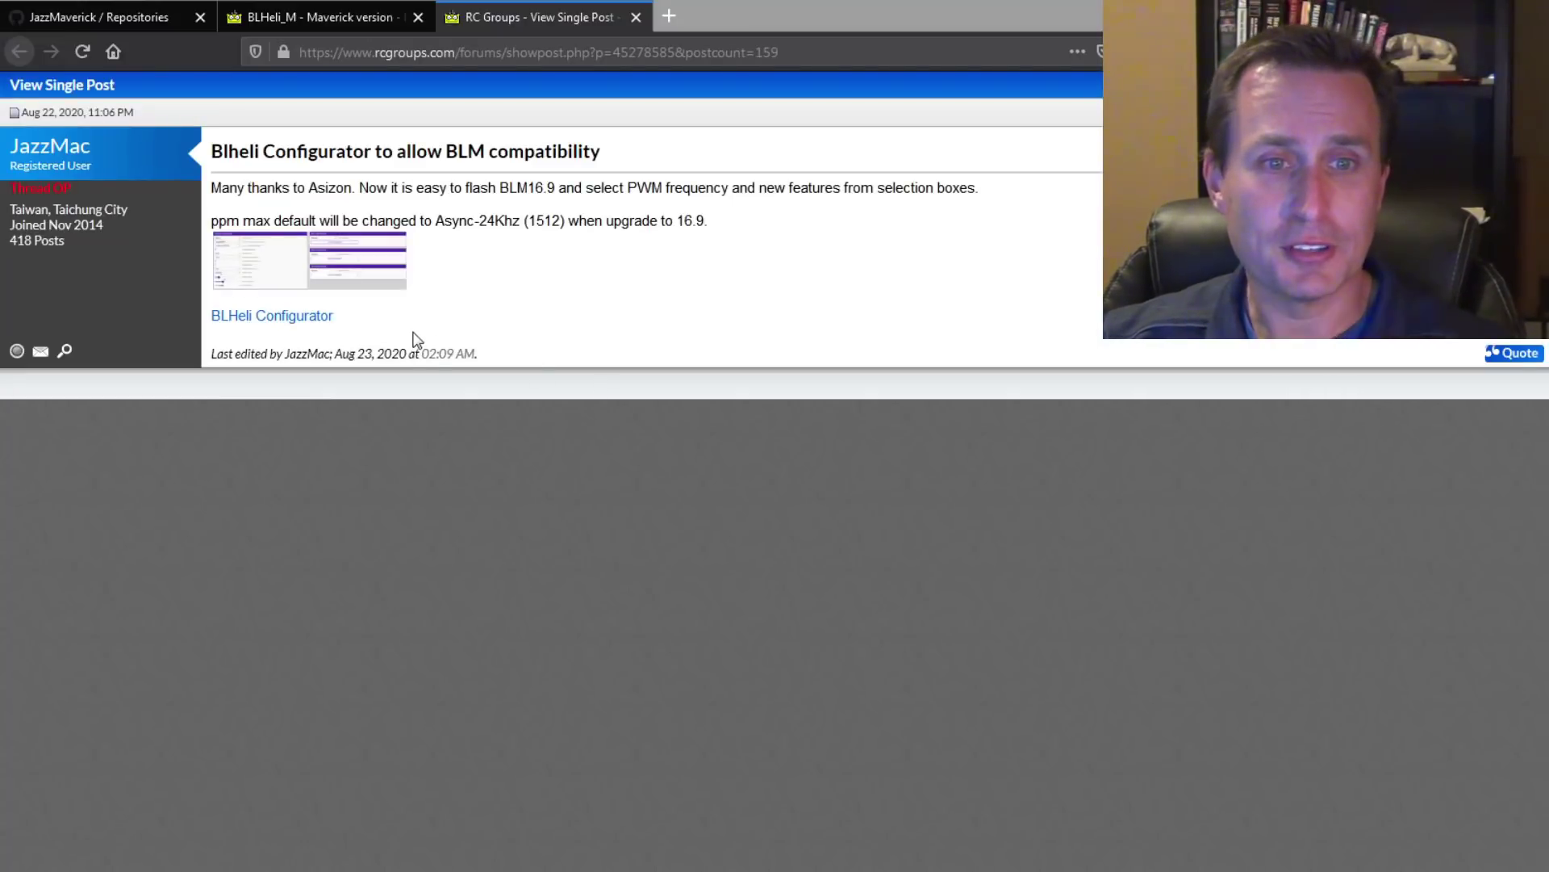
left_click(283, 318)
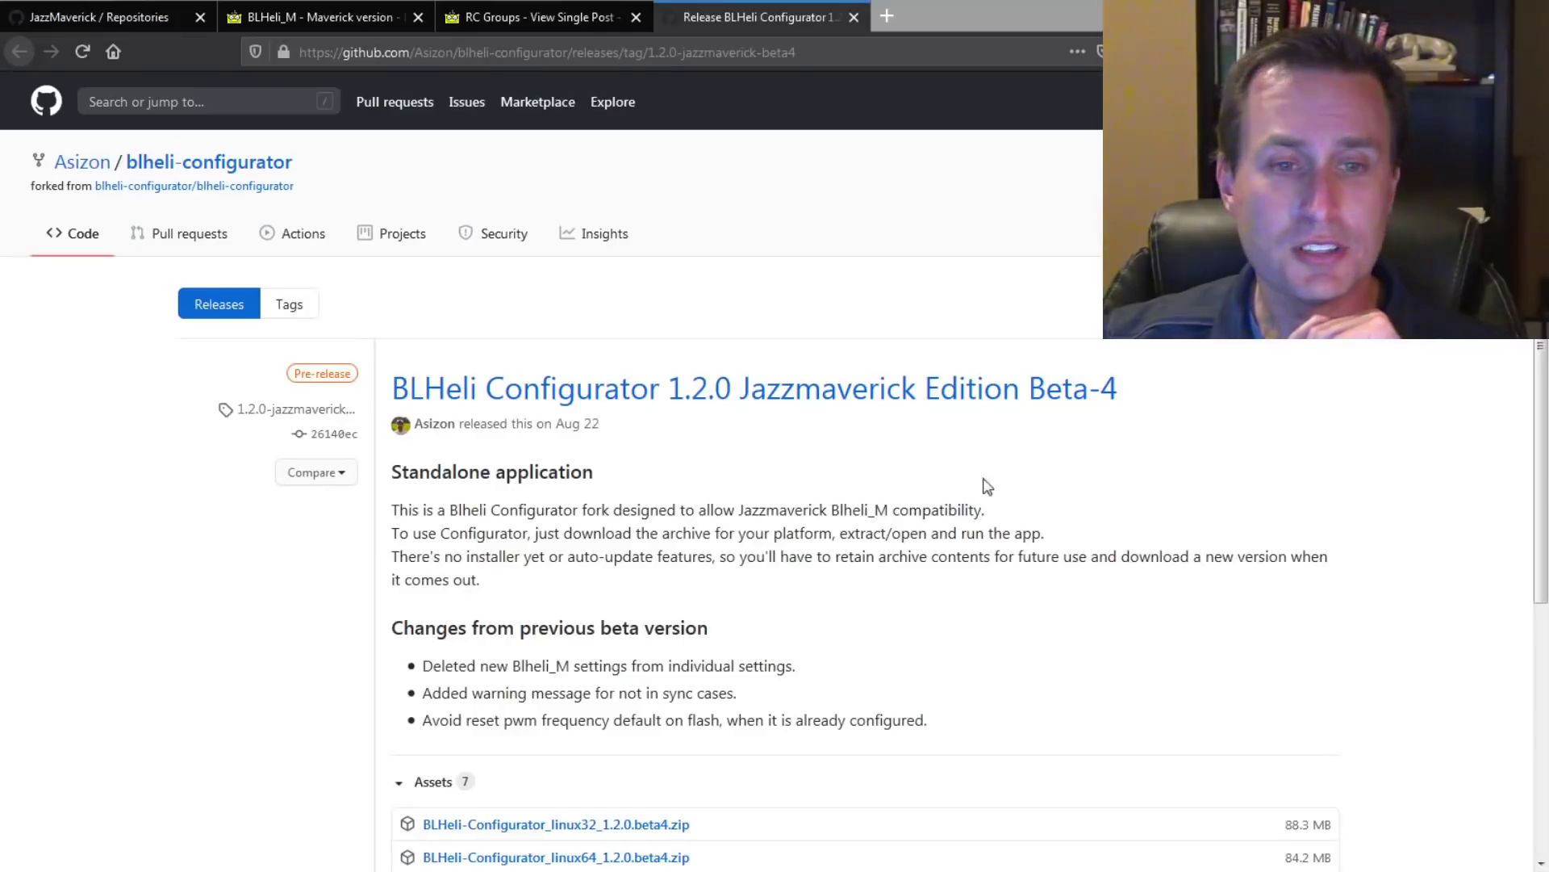
- Bring up the download prompt for BLHeli-Configurator_win64_1.2.0.beta4.zip from the release assets and cancel it
scroll(525, 537, "down", 2)
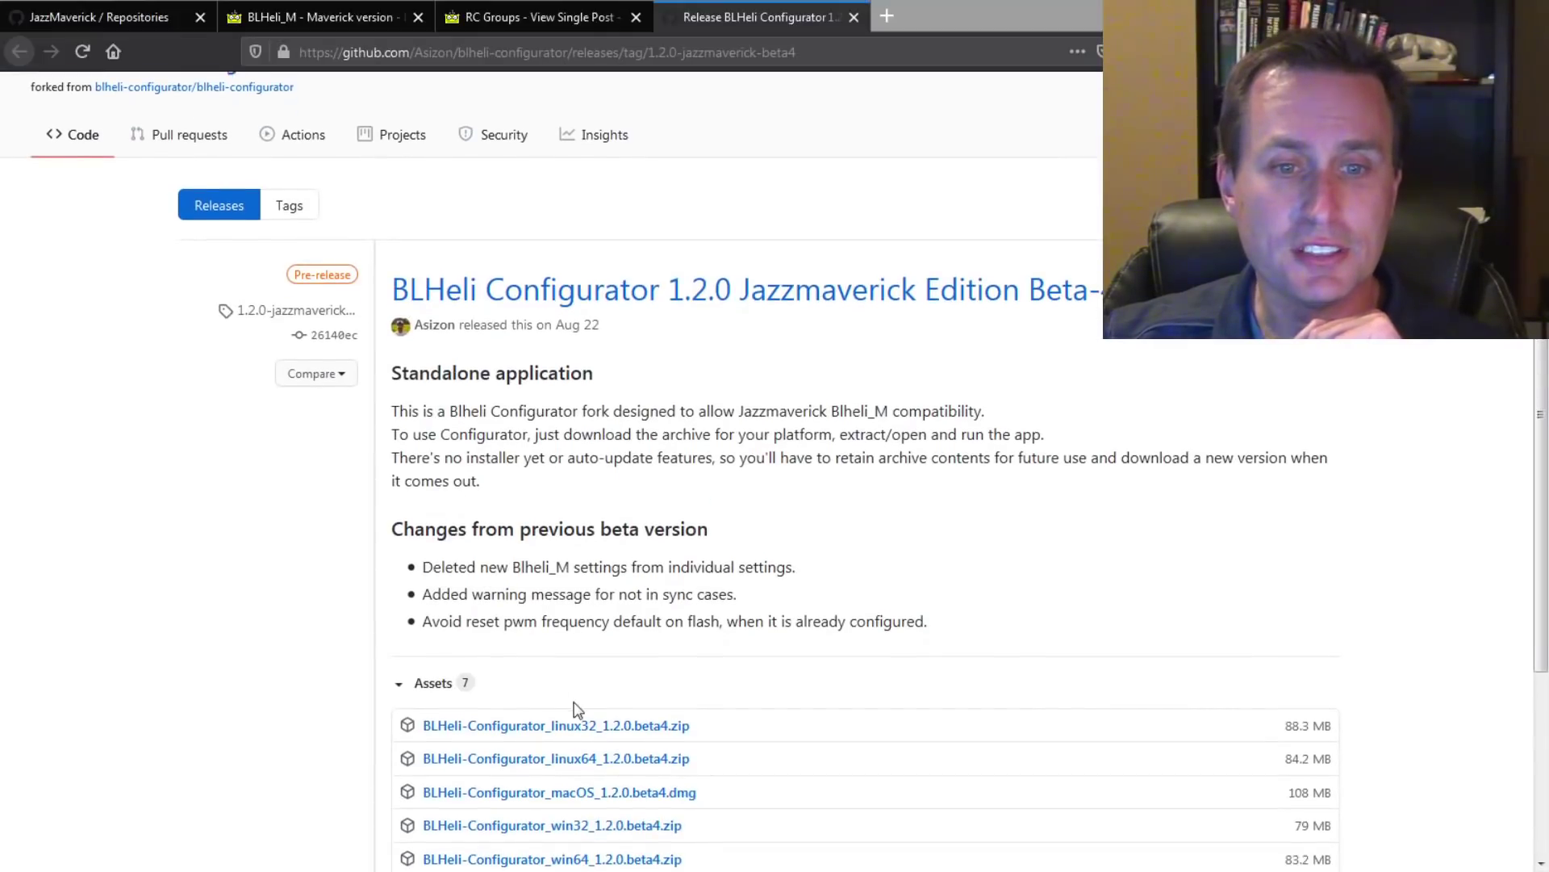
scroll(613, 699, "down", 2)
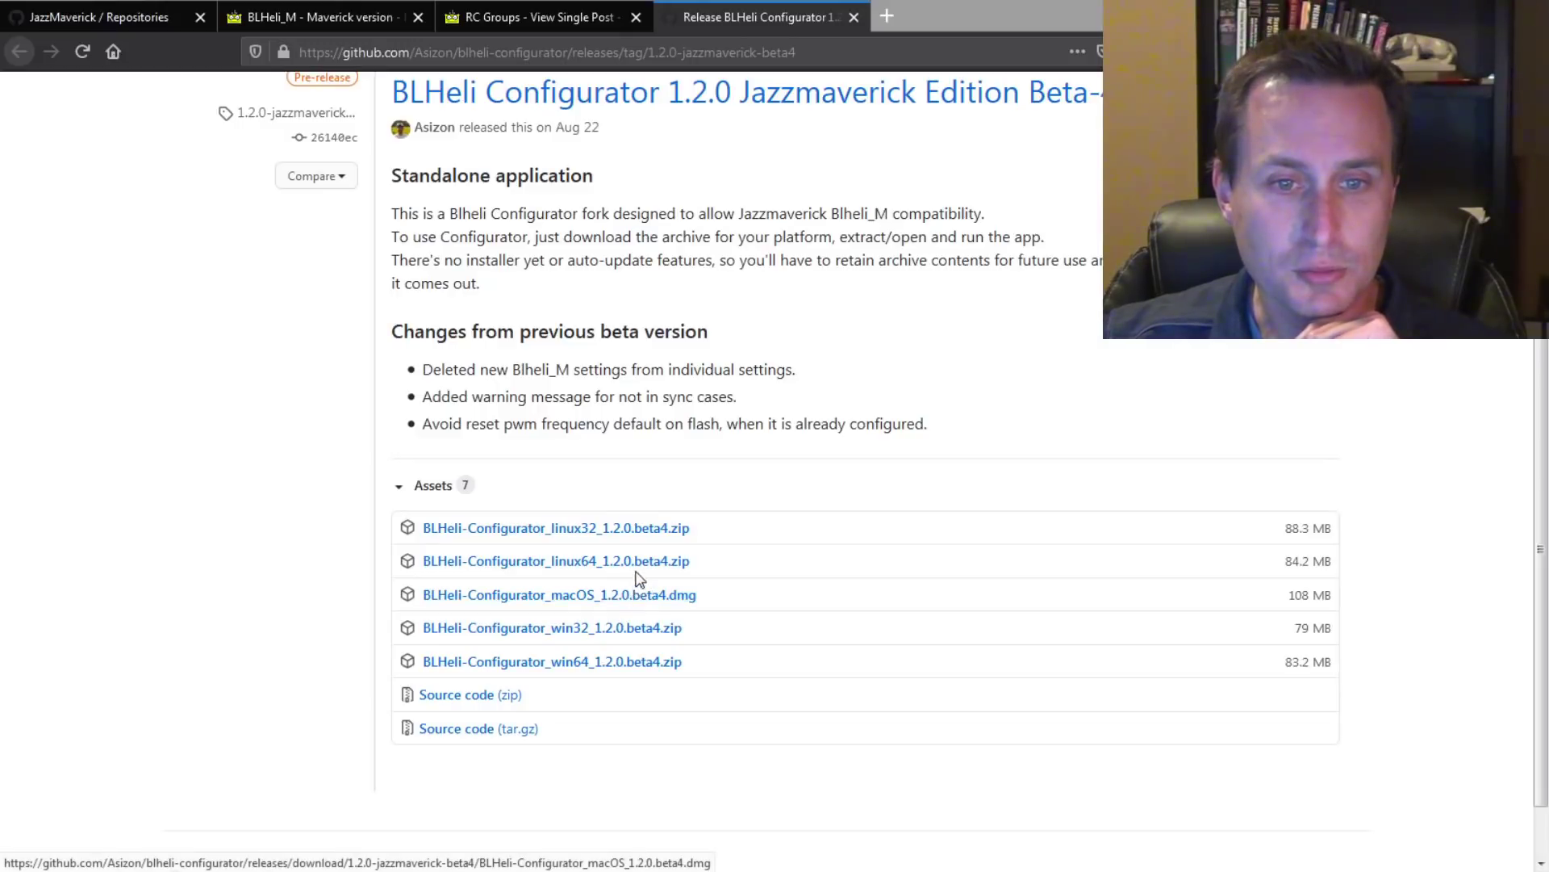
left_click(595, 670)
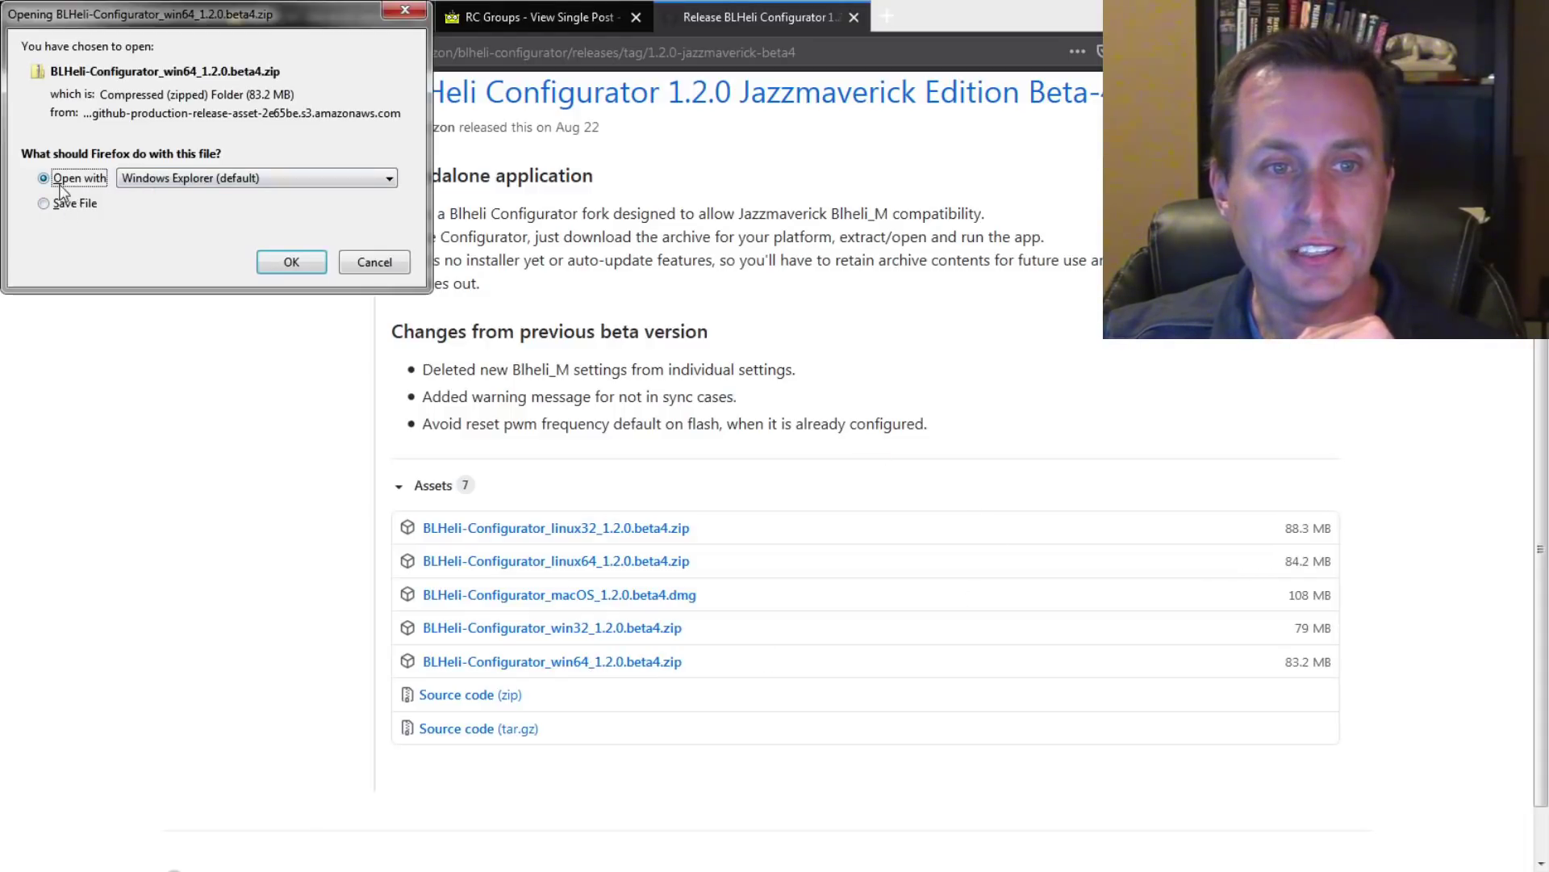
left_click(368, 270)
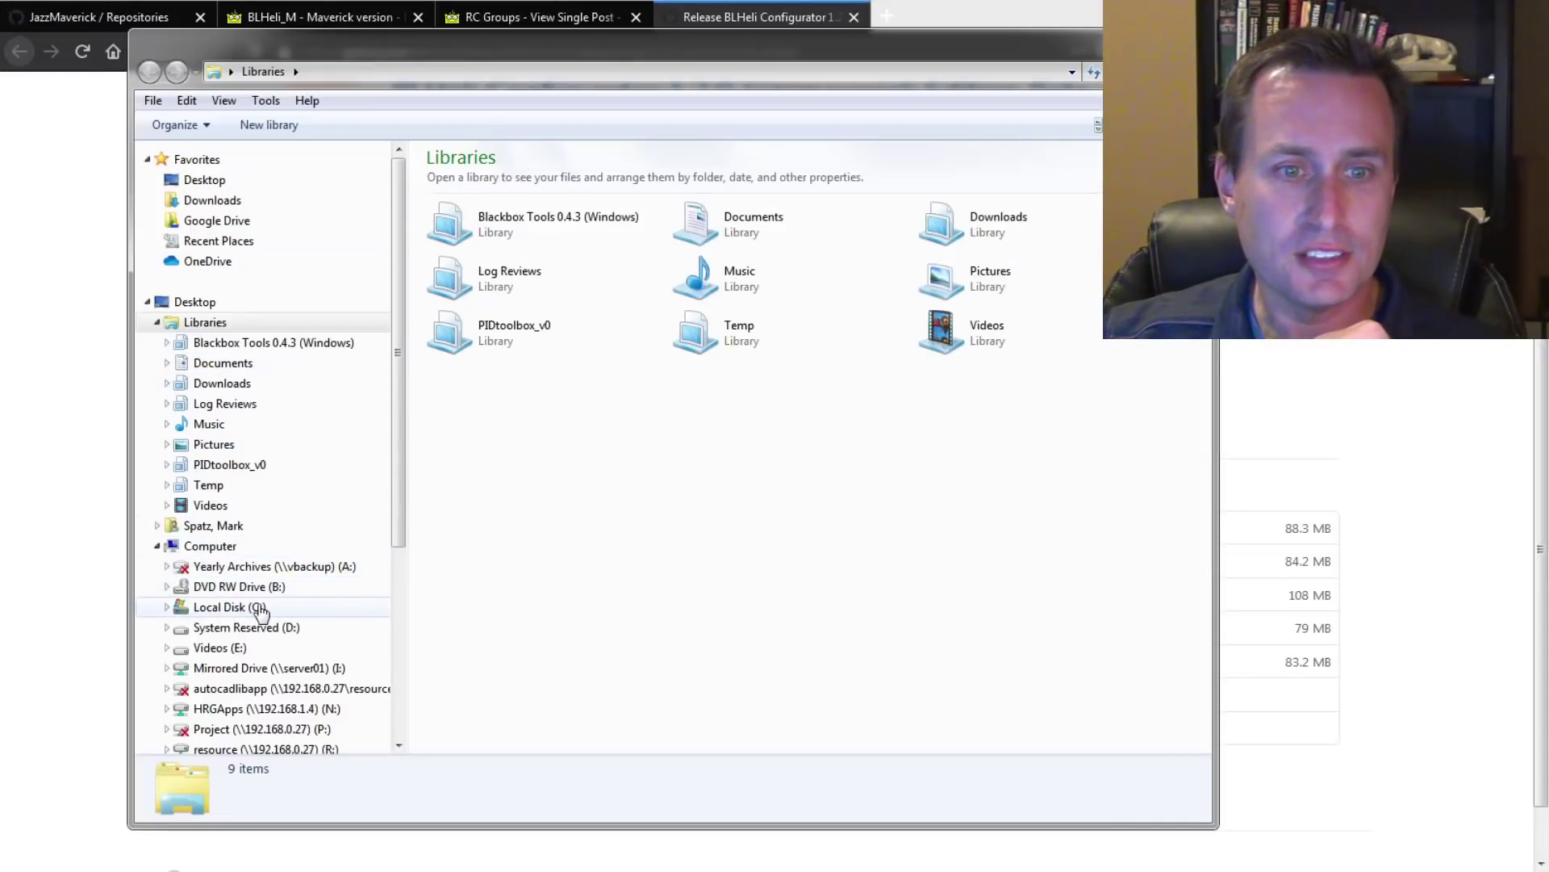
- In Windows Explorer, open the folder C:\DropLocal\RC Configurators\BLHeli Configurator
left_click(260, 611)
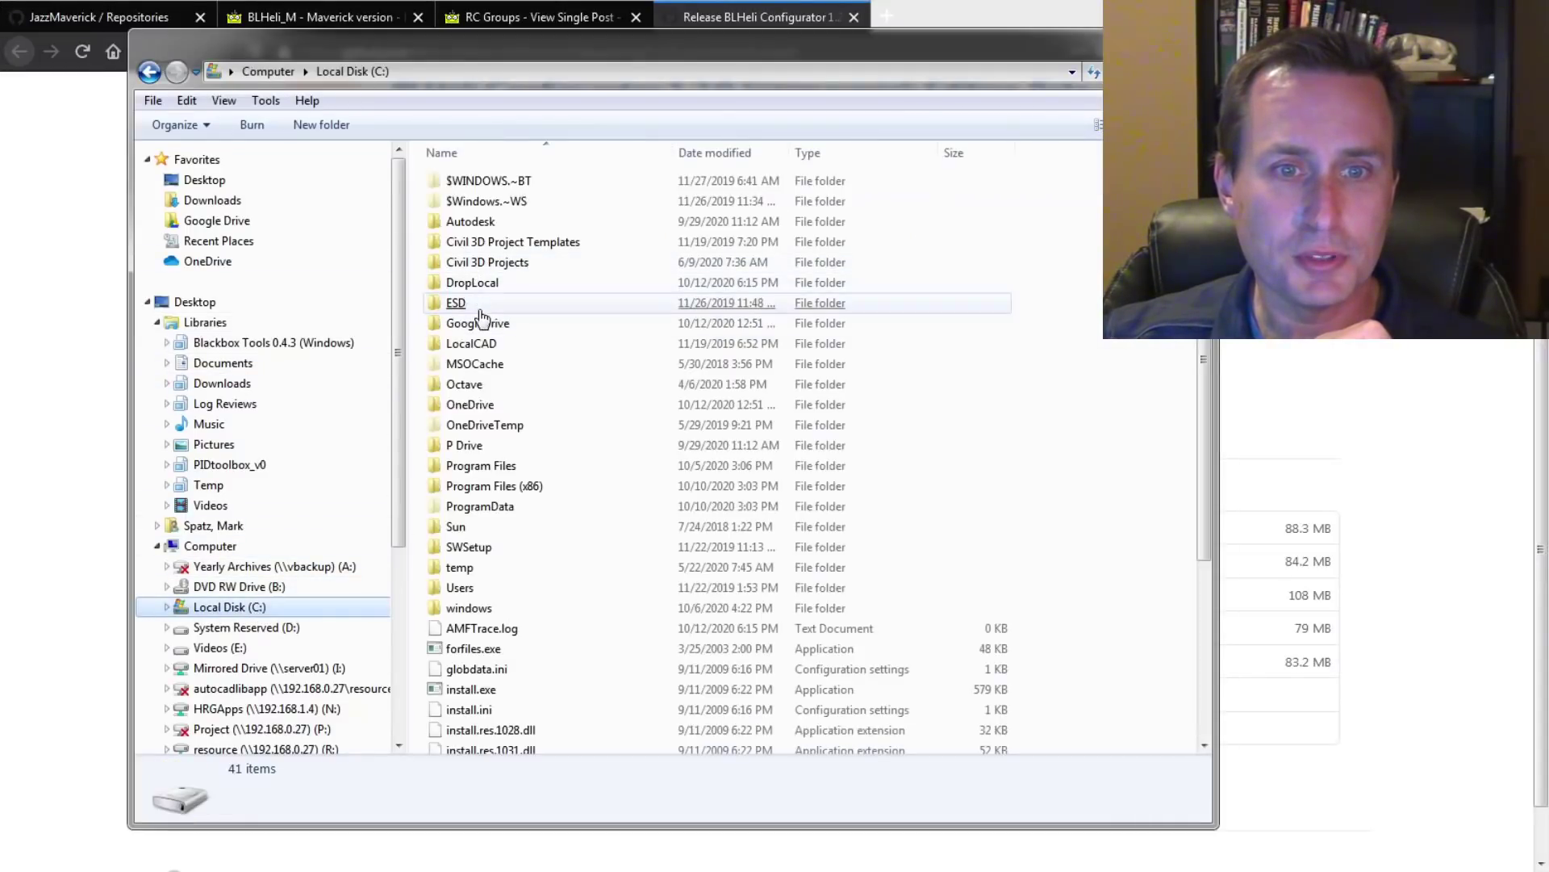
double_click(476, 283)
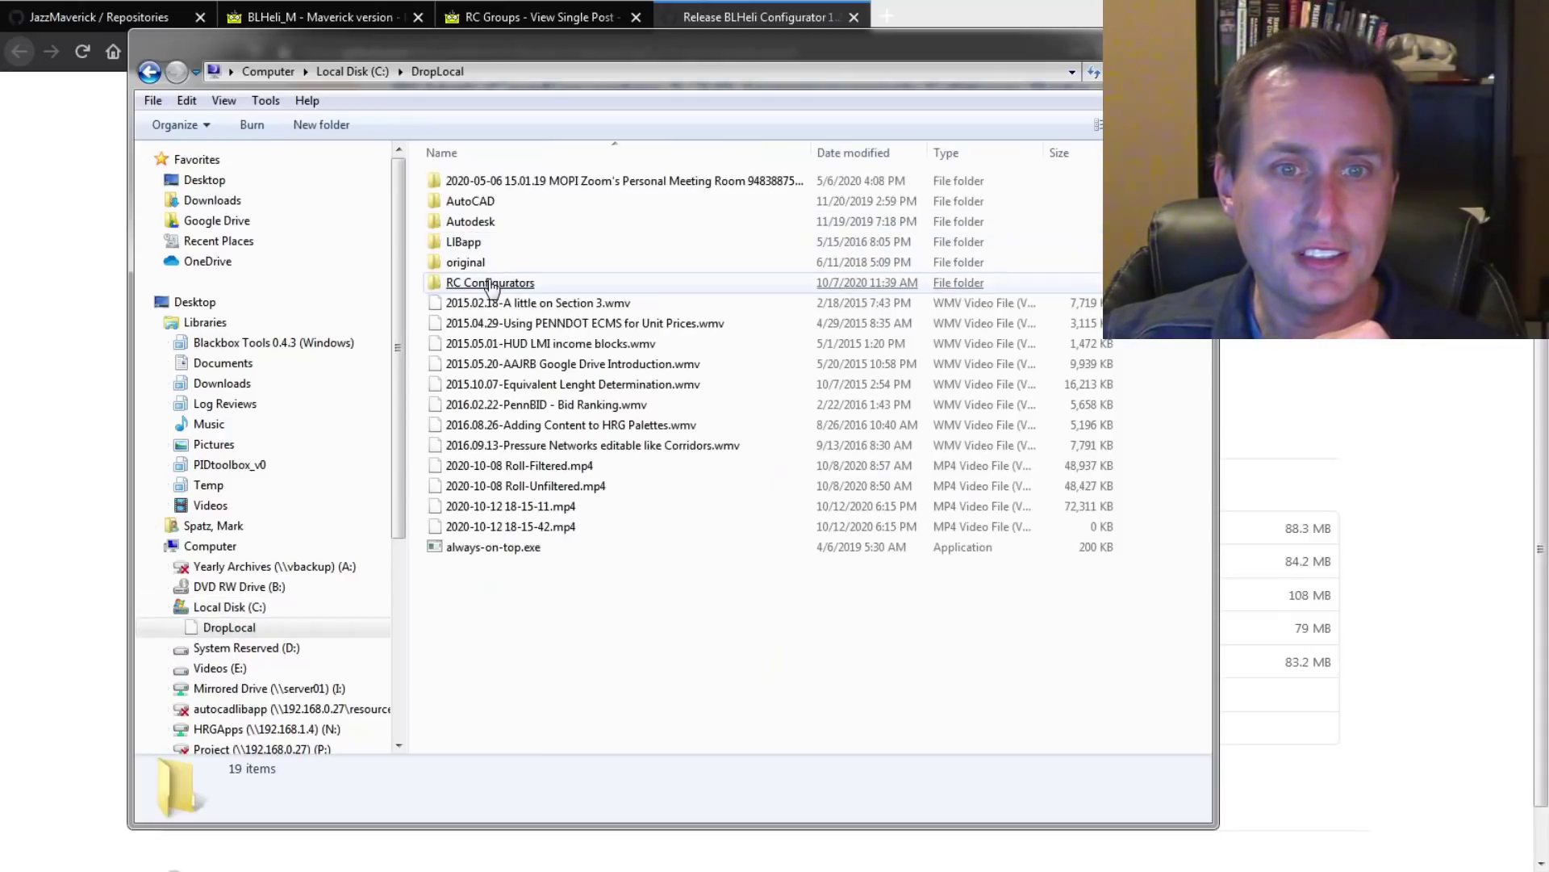
double_click(491, 284)
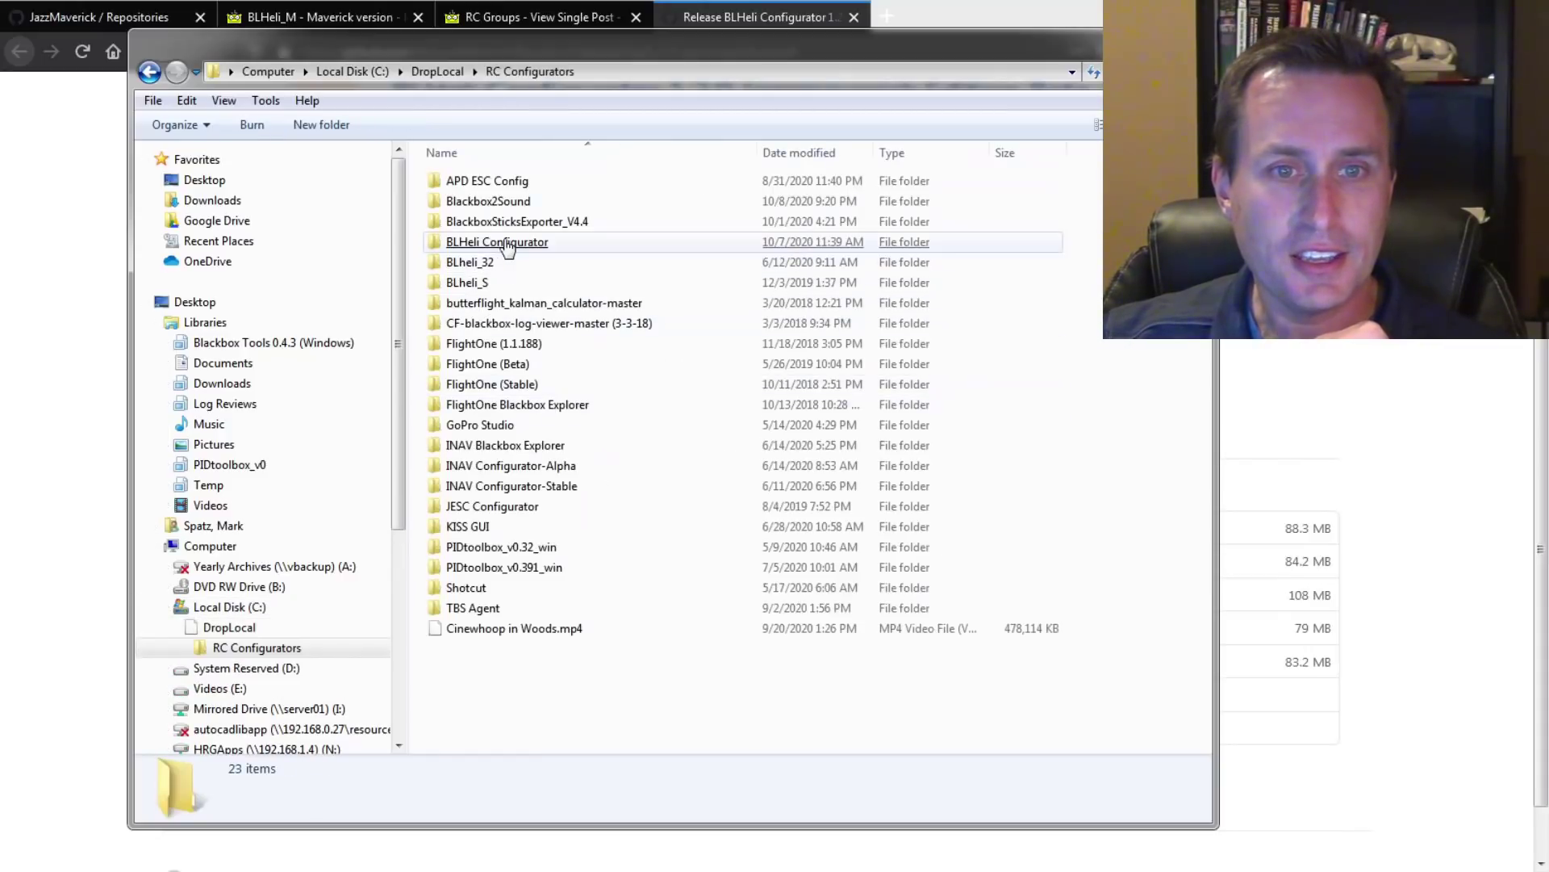
left_click(504, 246)
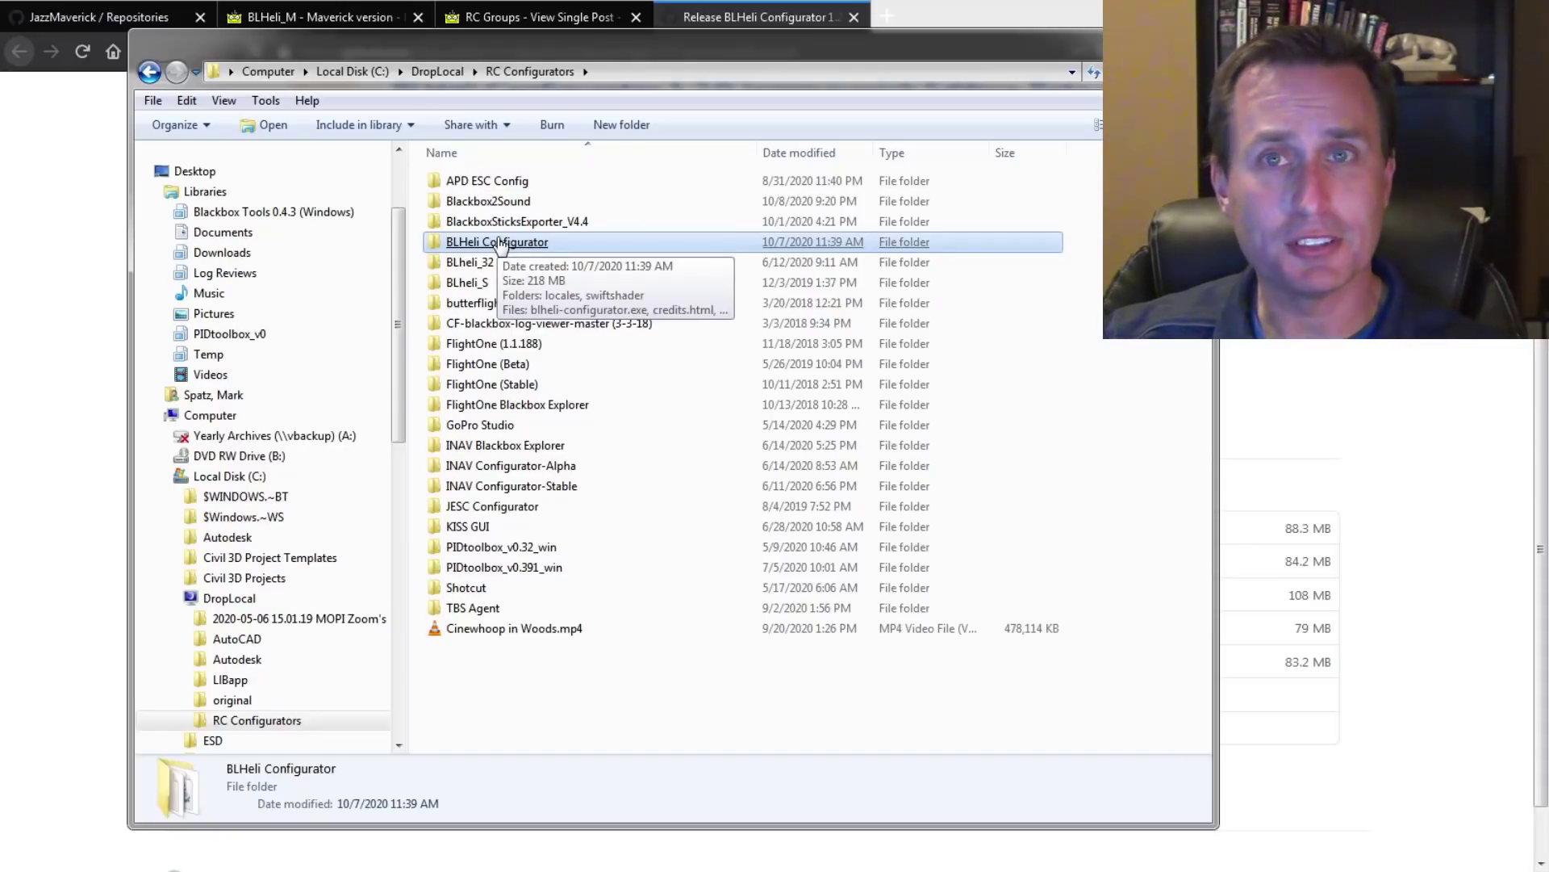
double_click(498, 243)
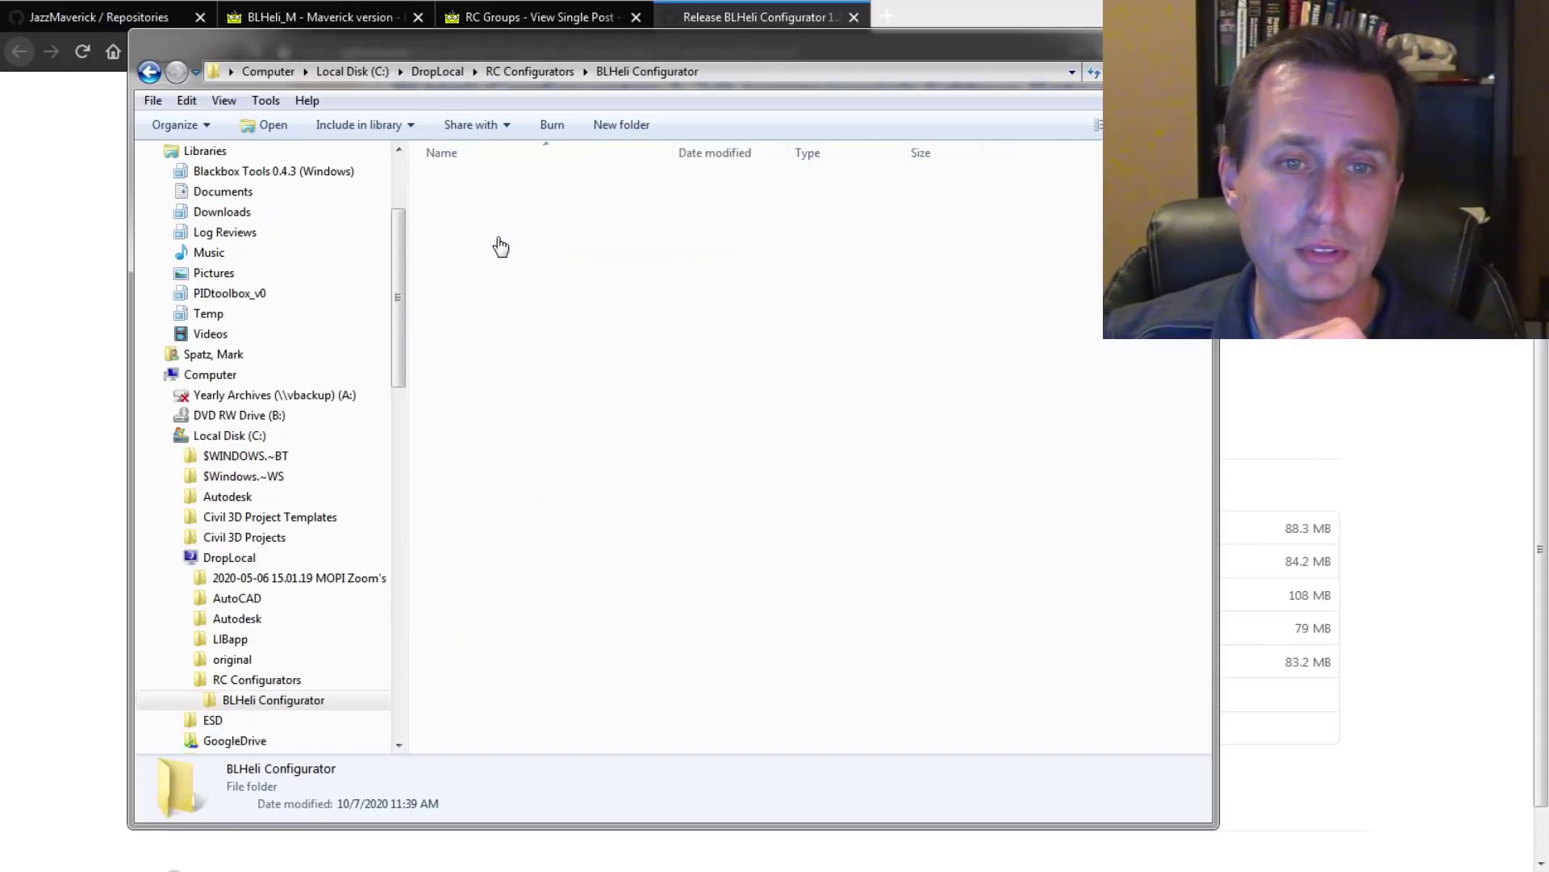
- Launch blheli-configurator.exe, maximize its window and restore it to a smaller size
left_click(522, 243)
left_click(508, 226)
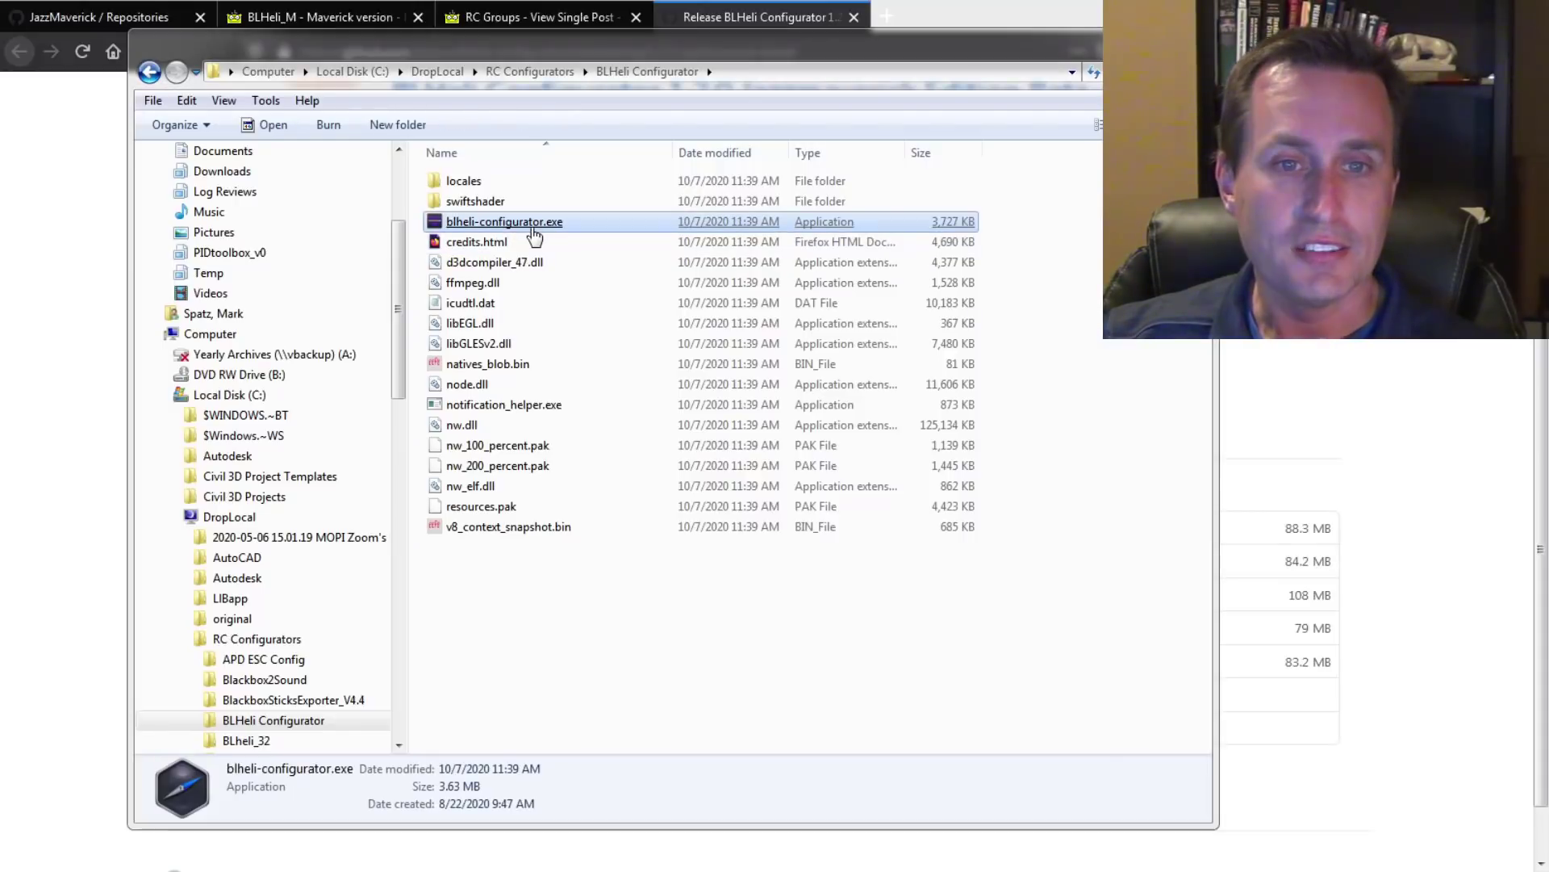
double_click(504, 223)
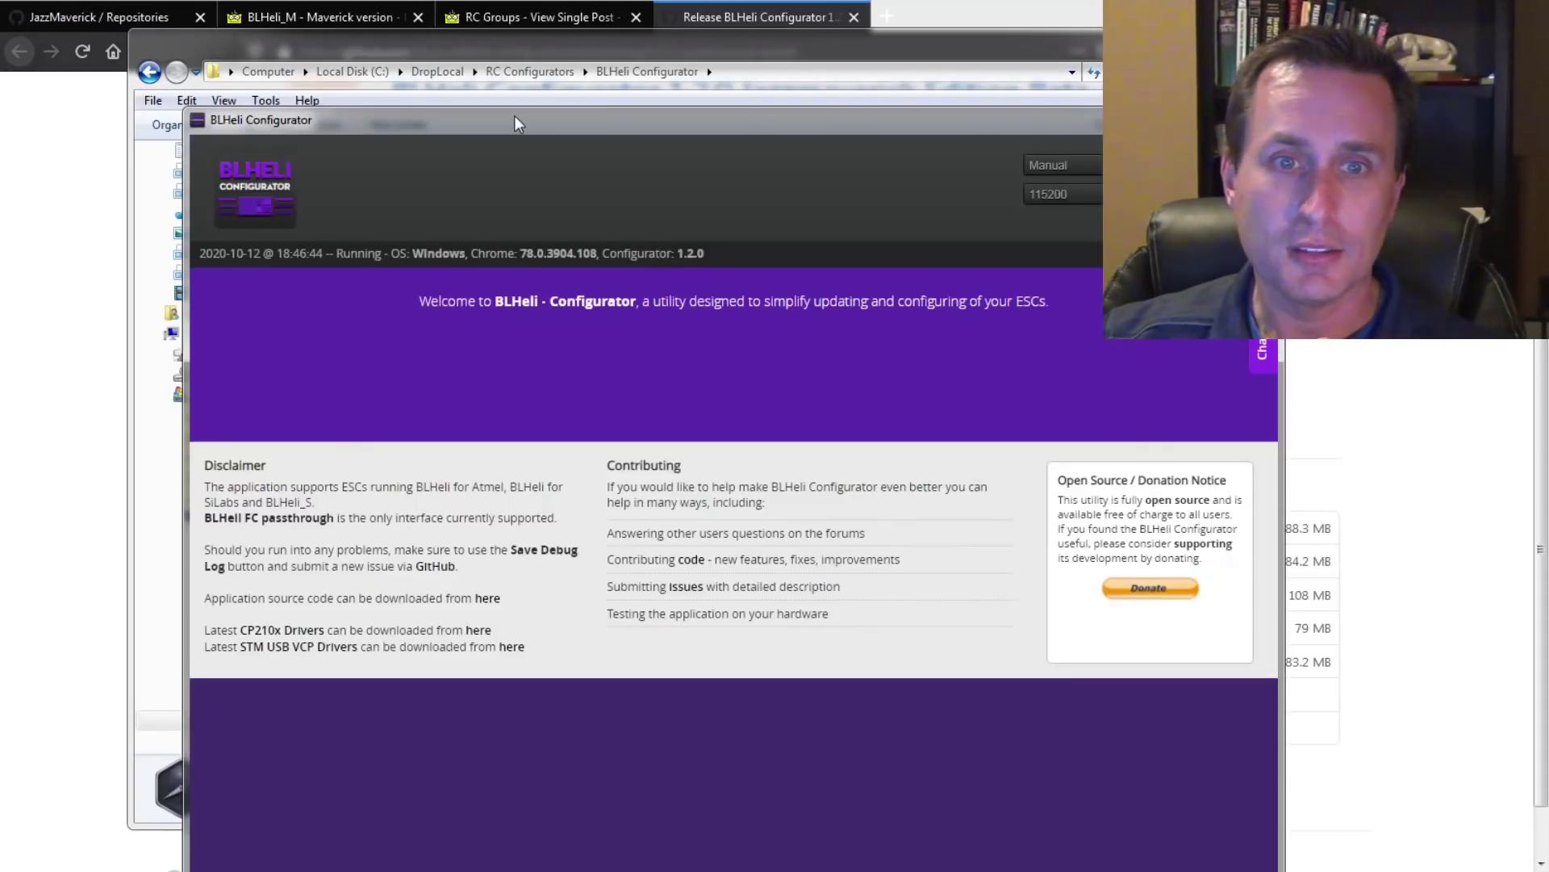
double_click(516, 121)
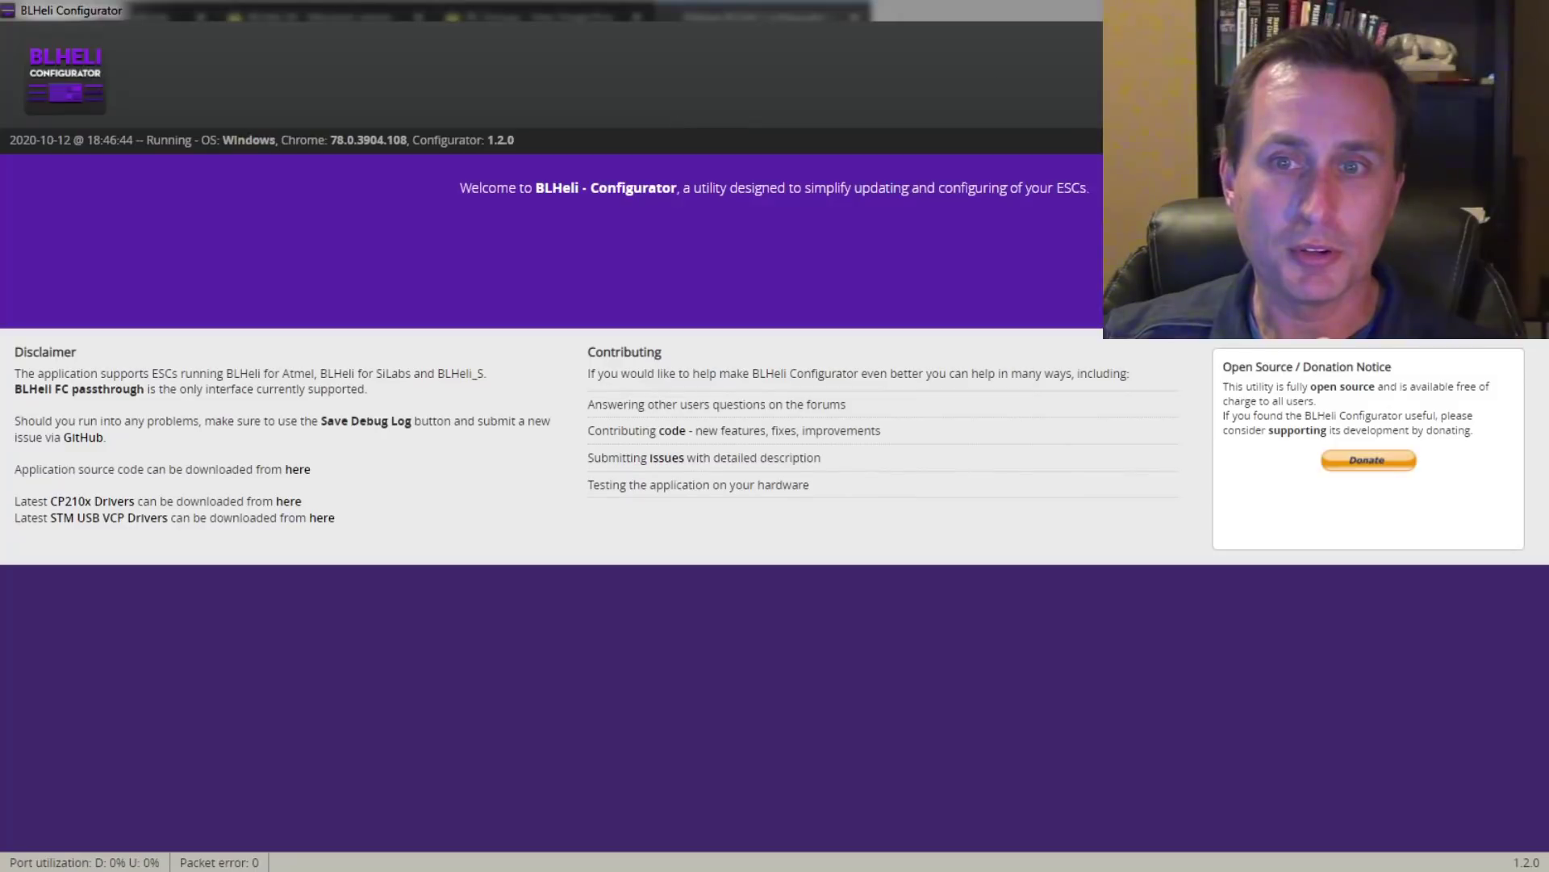
double_click(1029, 146)
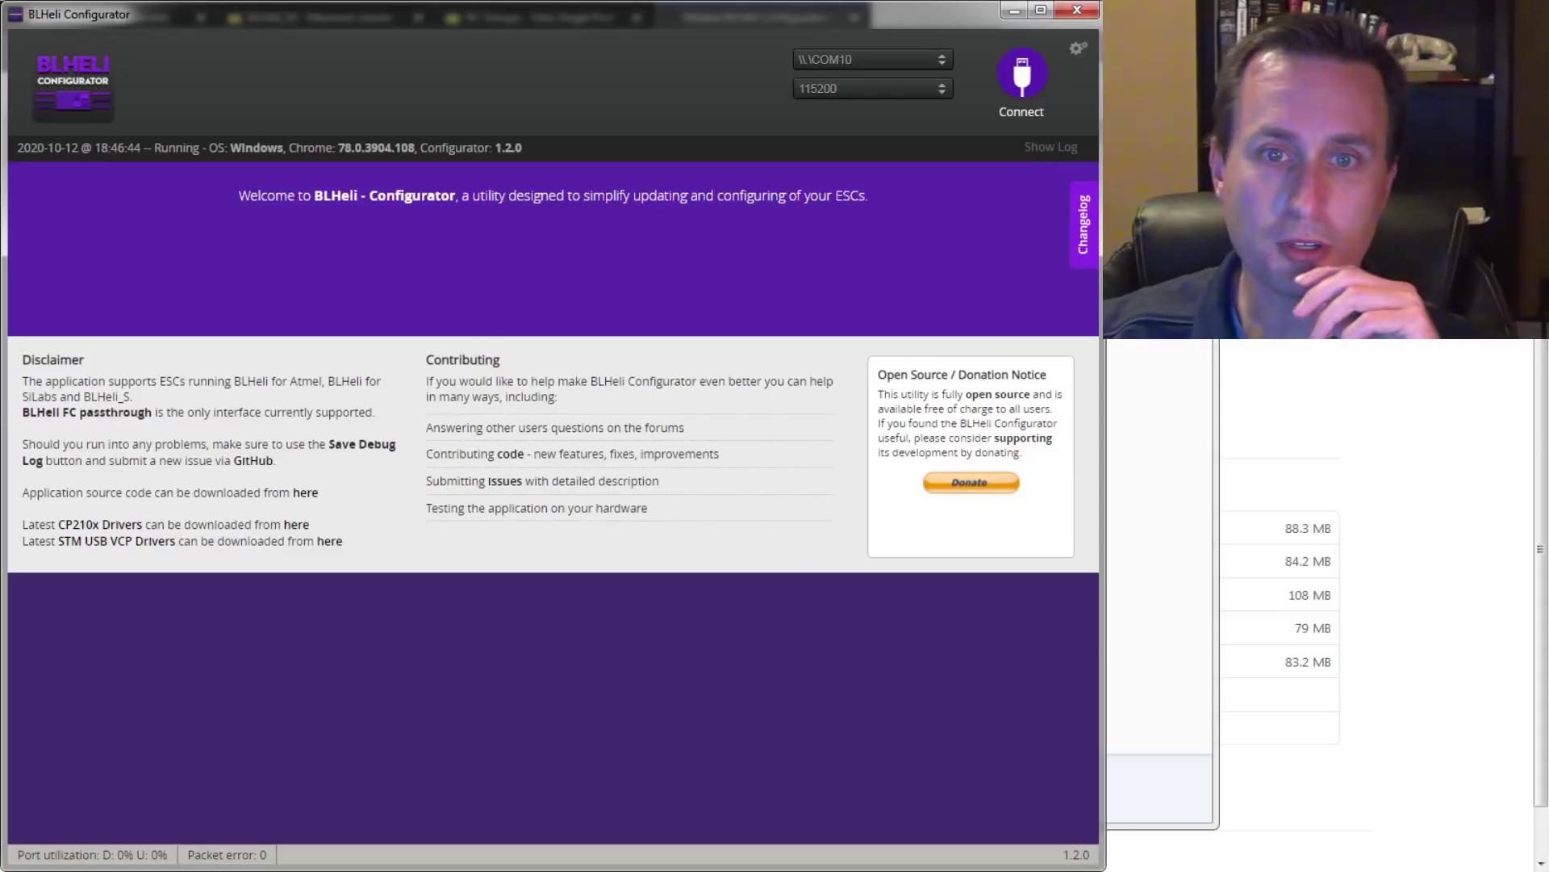
- Connect to the flight controller on COM10, read the ESC setup and check the firmware target name of ESC 1
left_click(1020, 74)
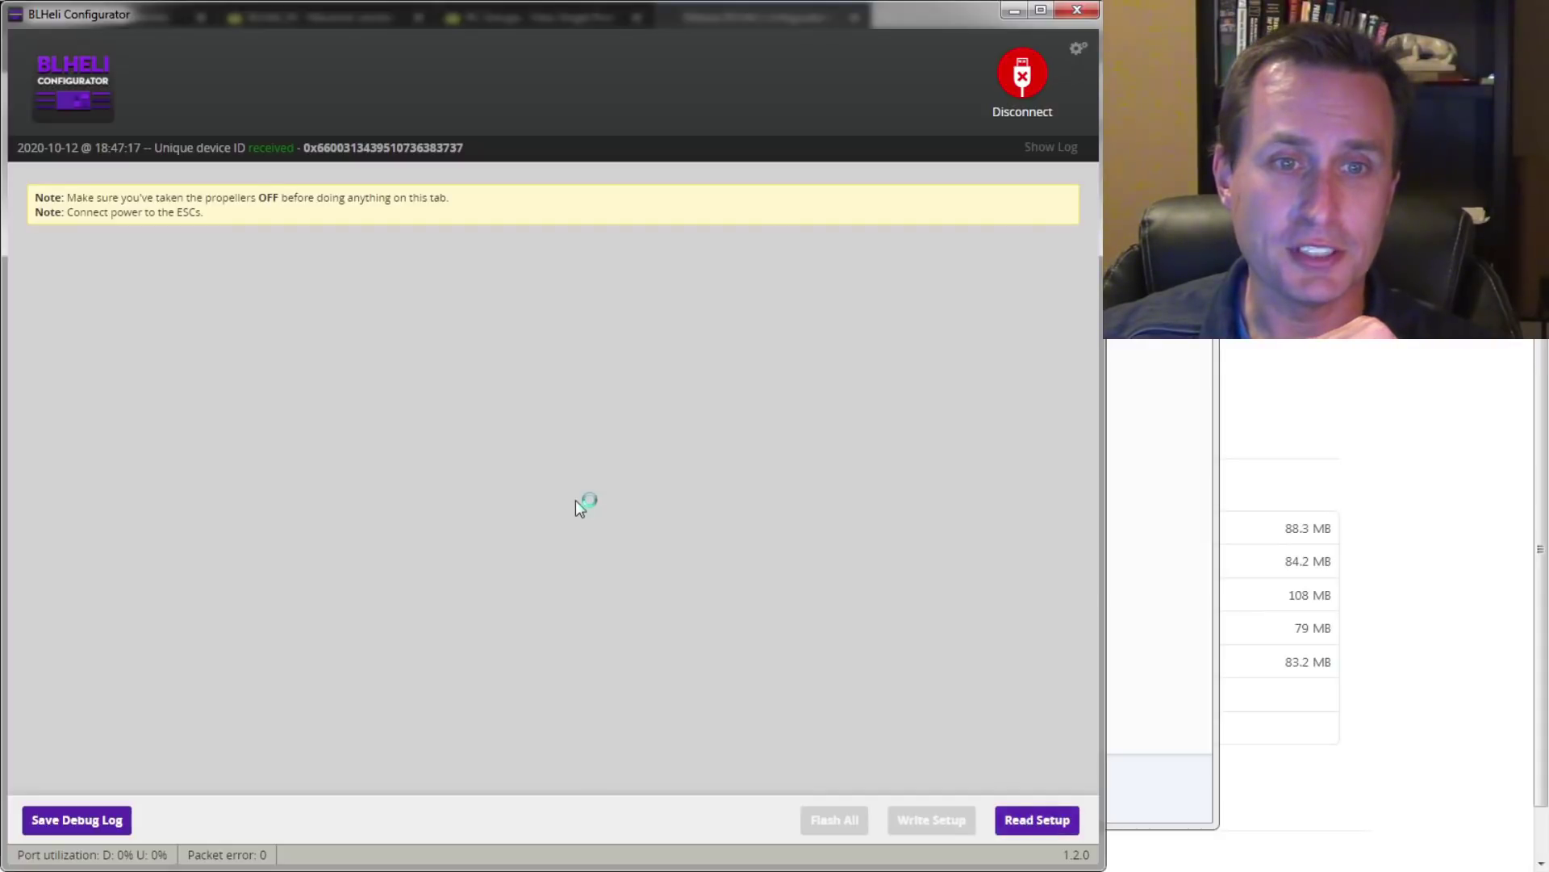
left_click(1037, 819)
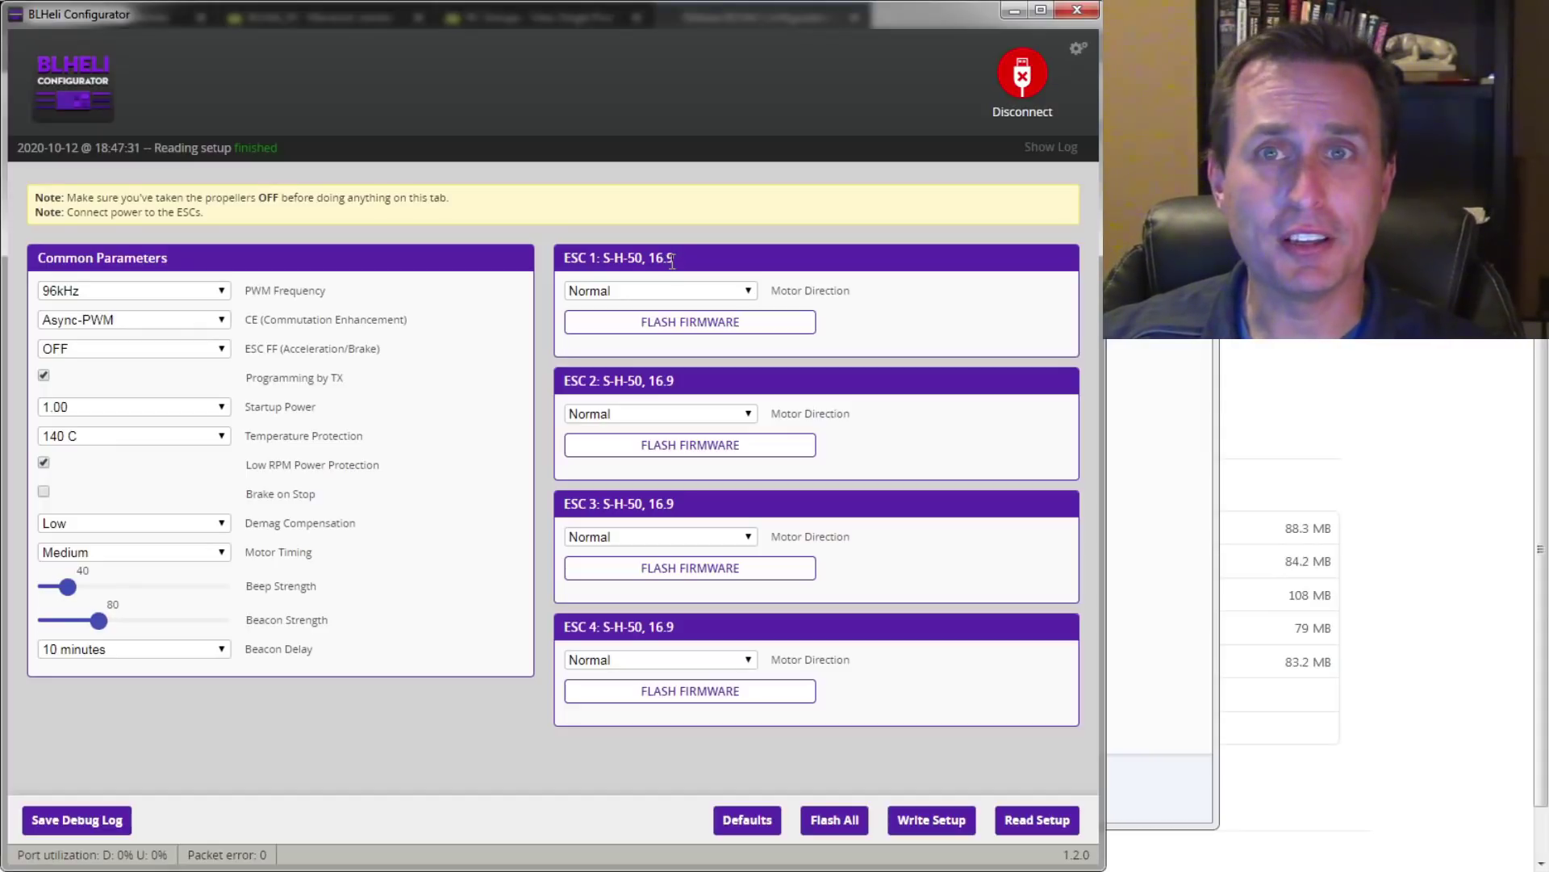
left_click_drag(602, 259, 639, 258)
left_click(737, 268)
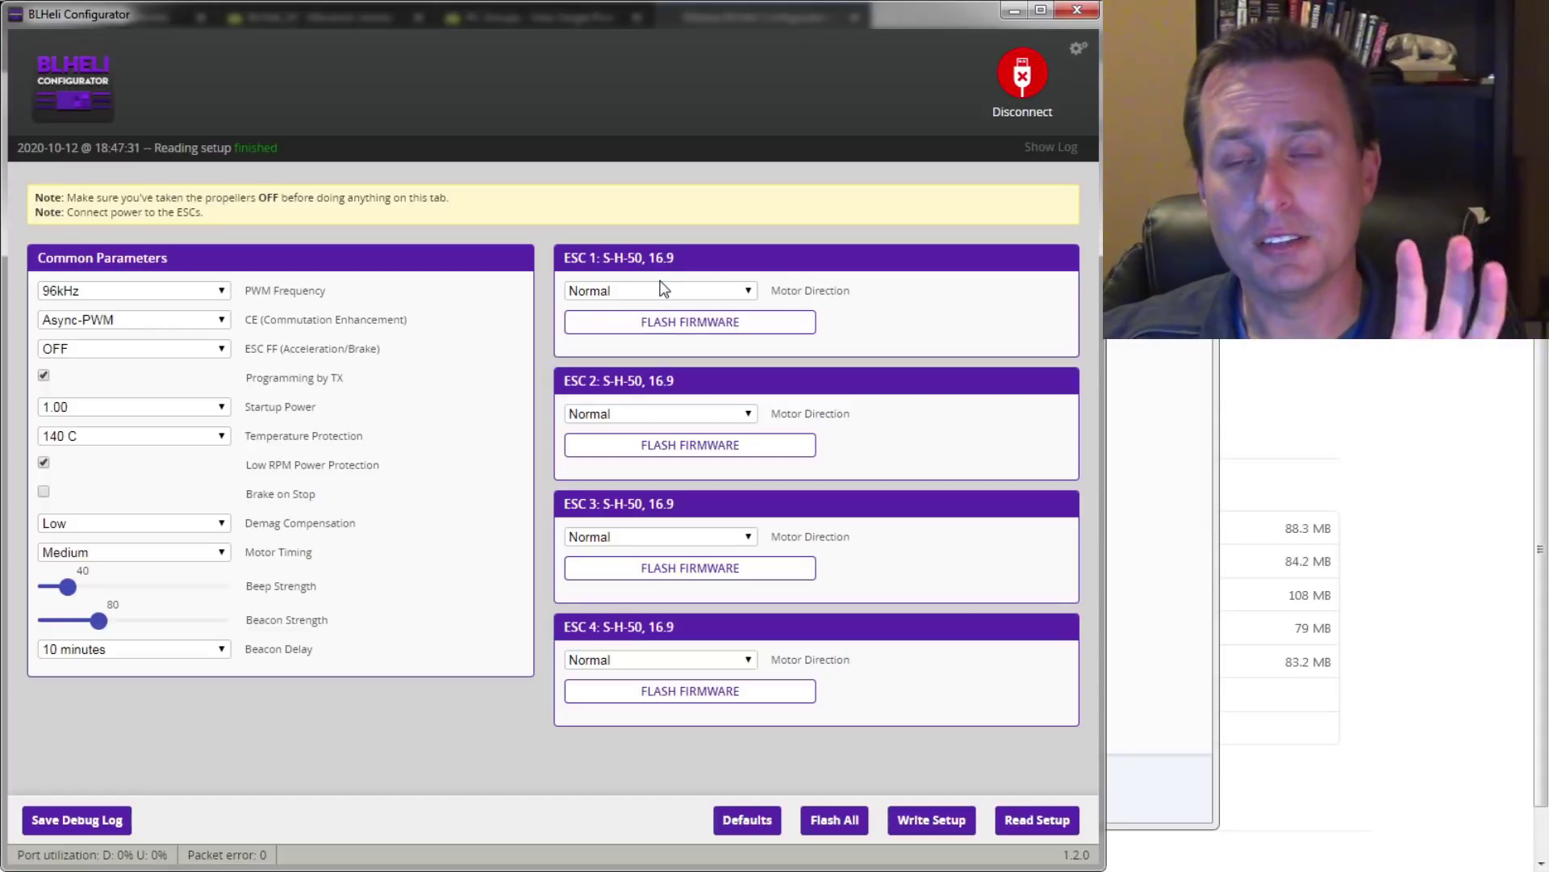
- Flash all ESCs with firmware version 16.9 [Blheli_M Official] for the S-H-50 target
left_click(849, 821)
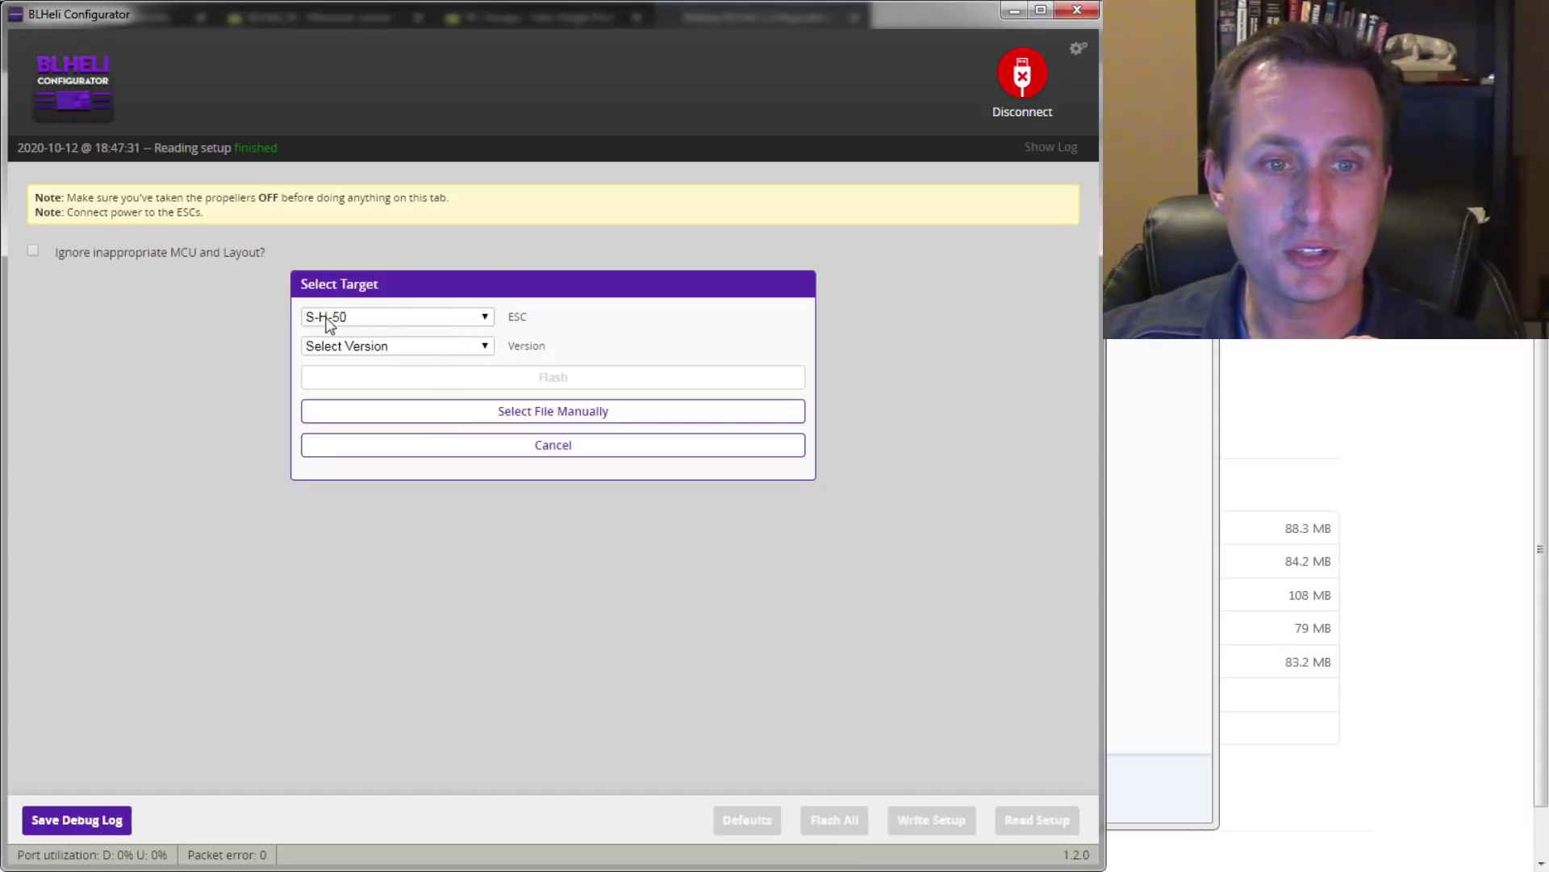
left_click(593, 460)
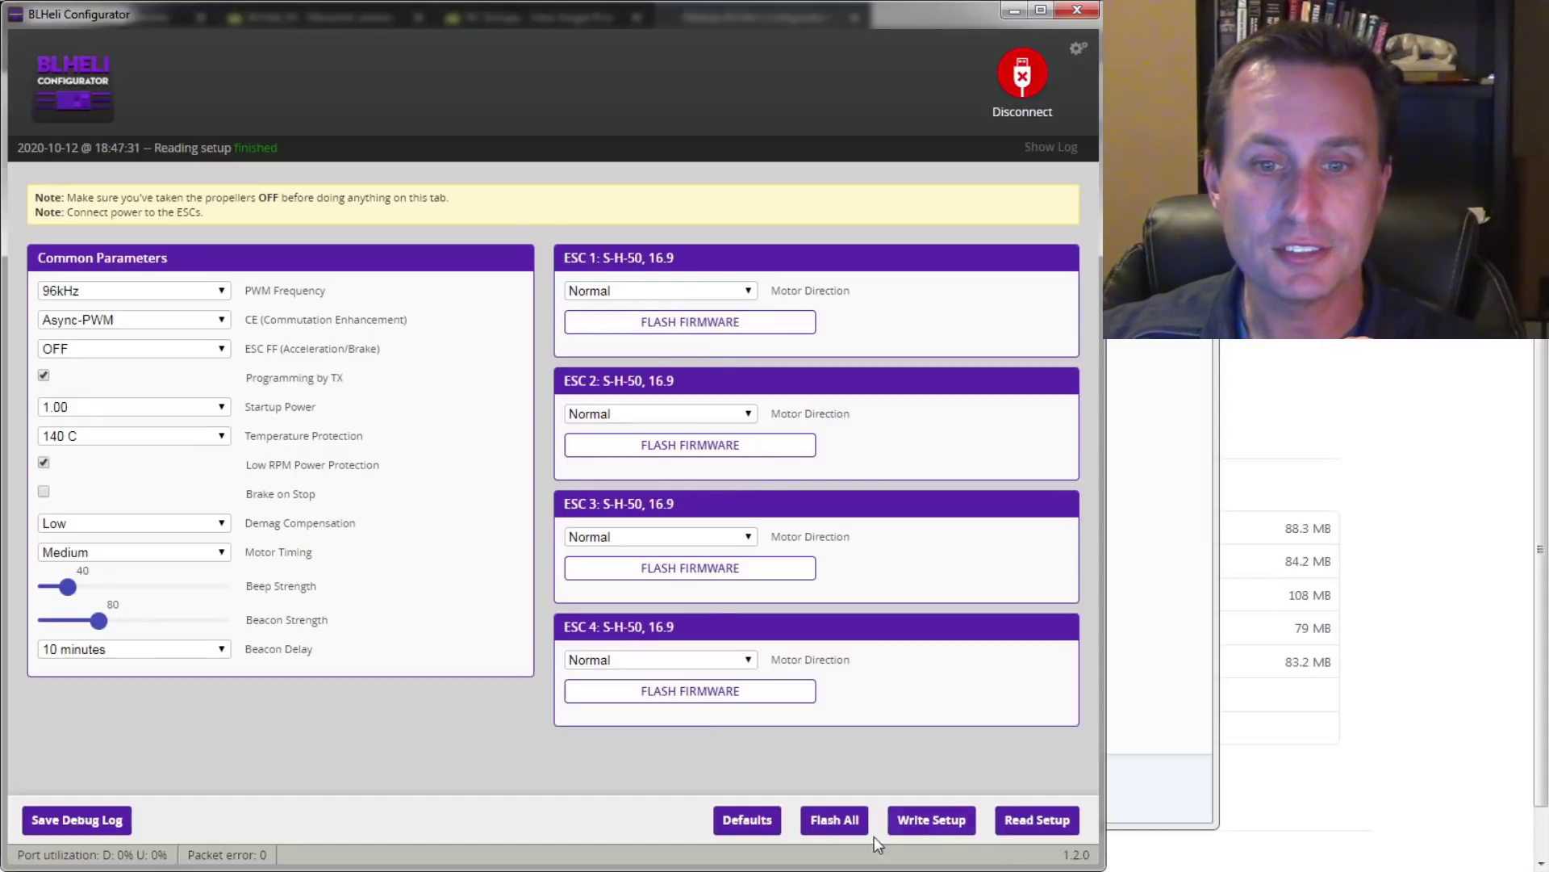
left_click(835, 821)
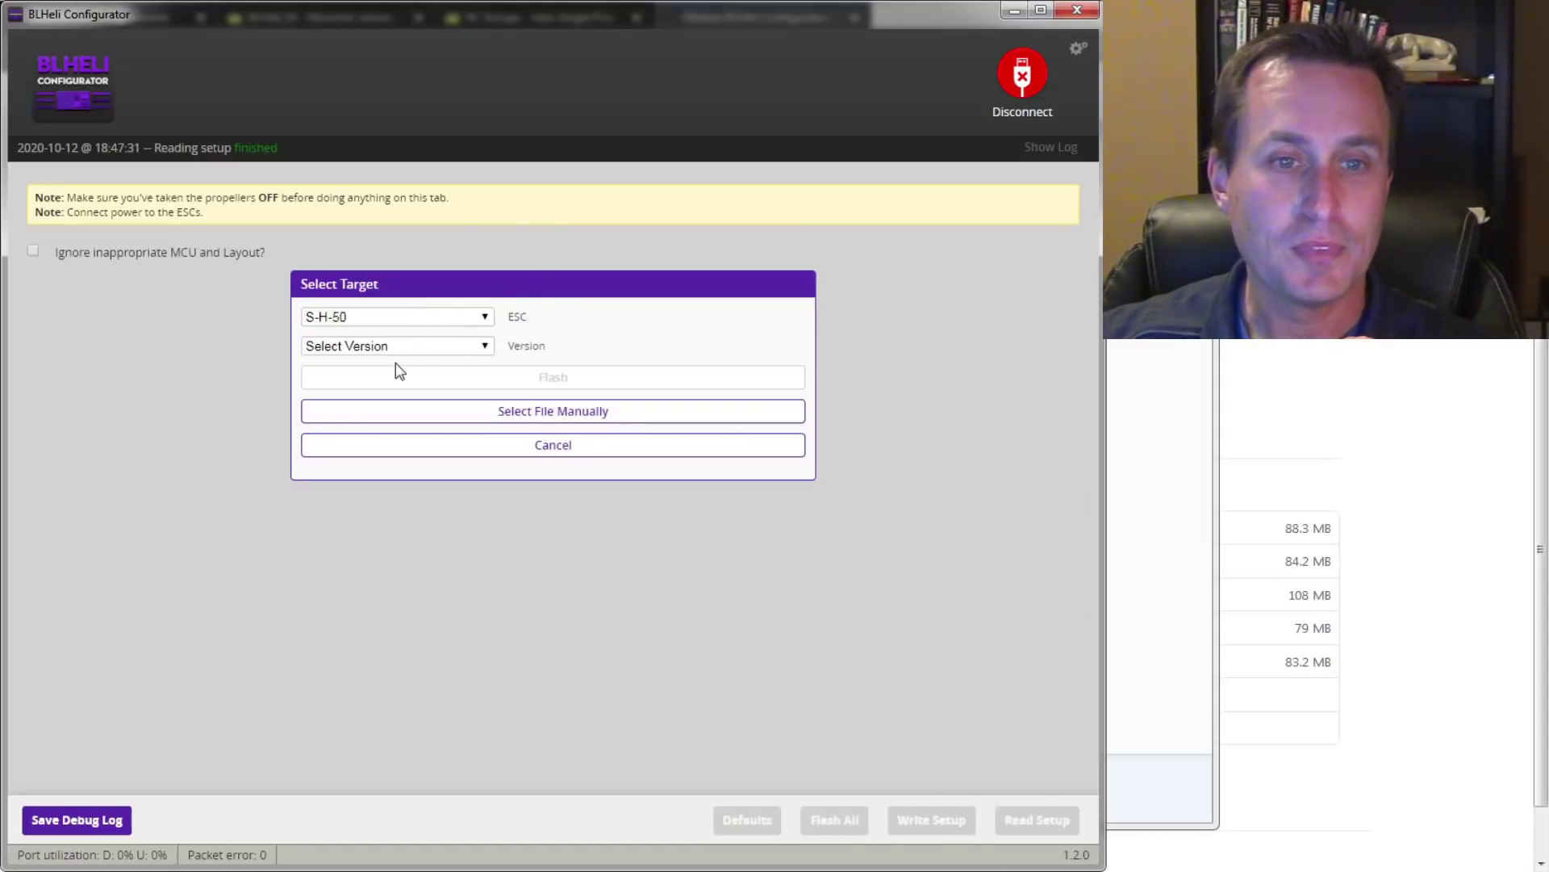
left_click(409, 349)
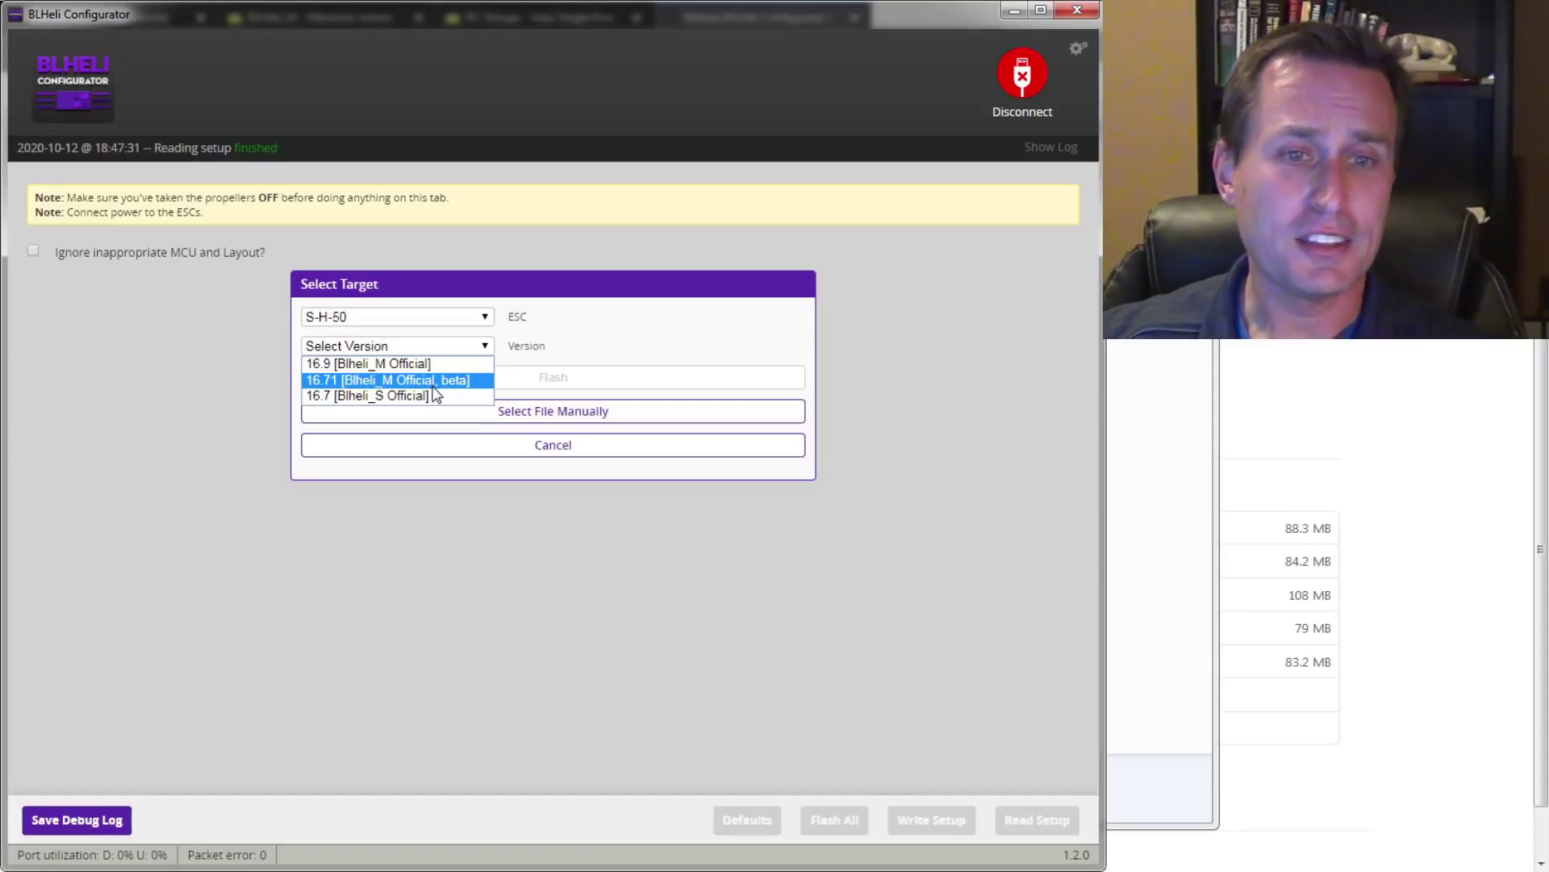
left_click(373, 364)
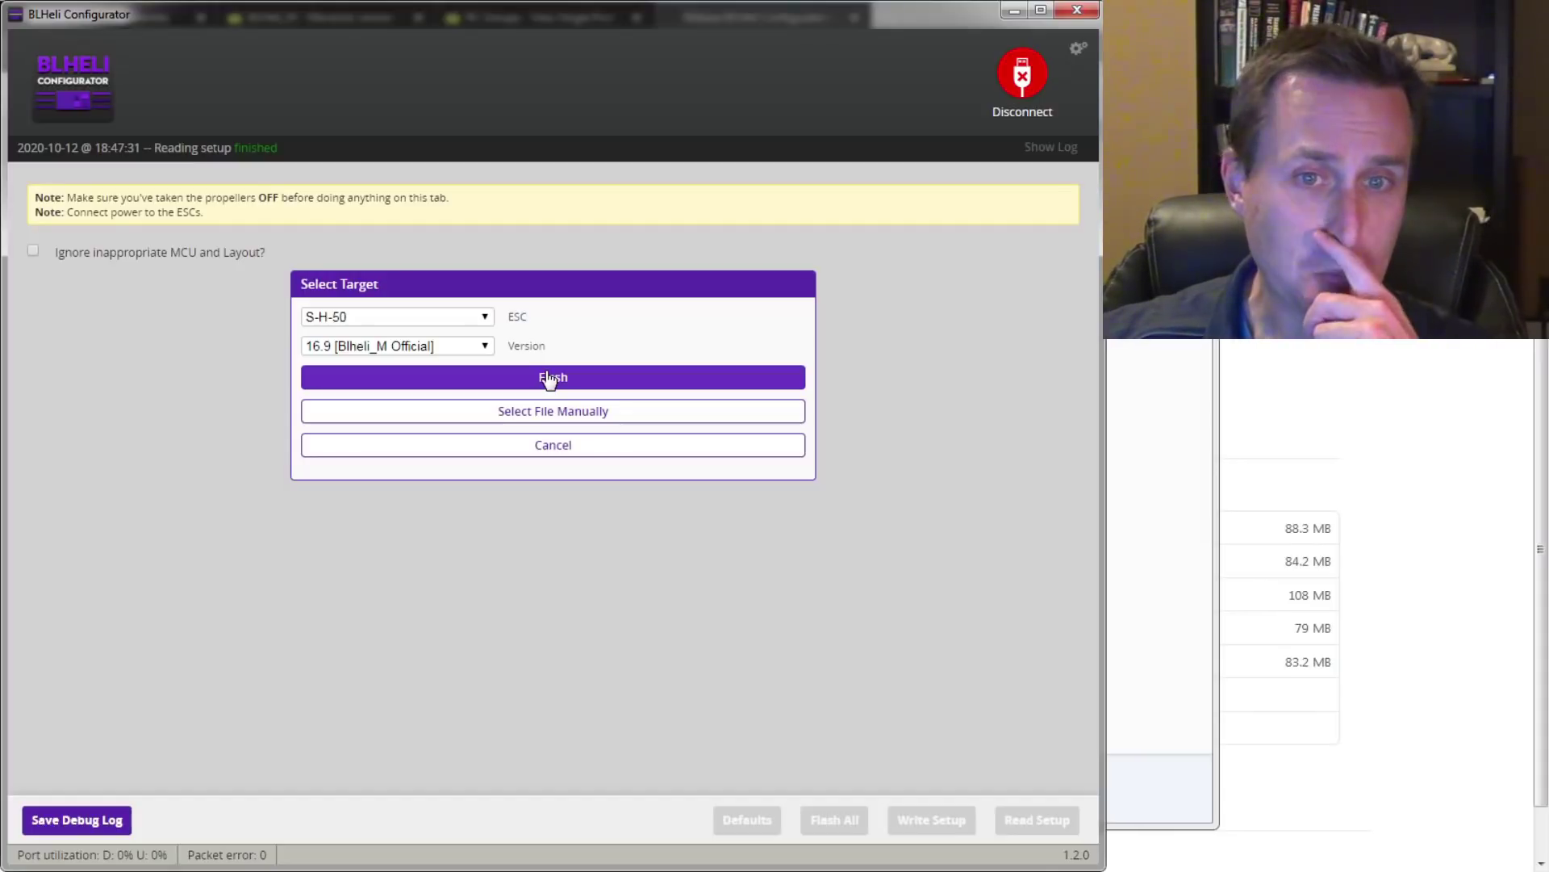
left_click(549, 377)
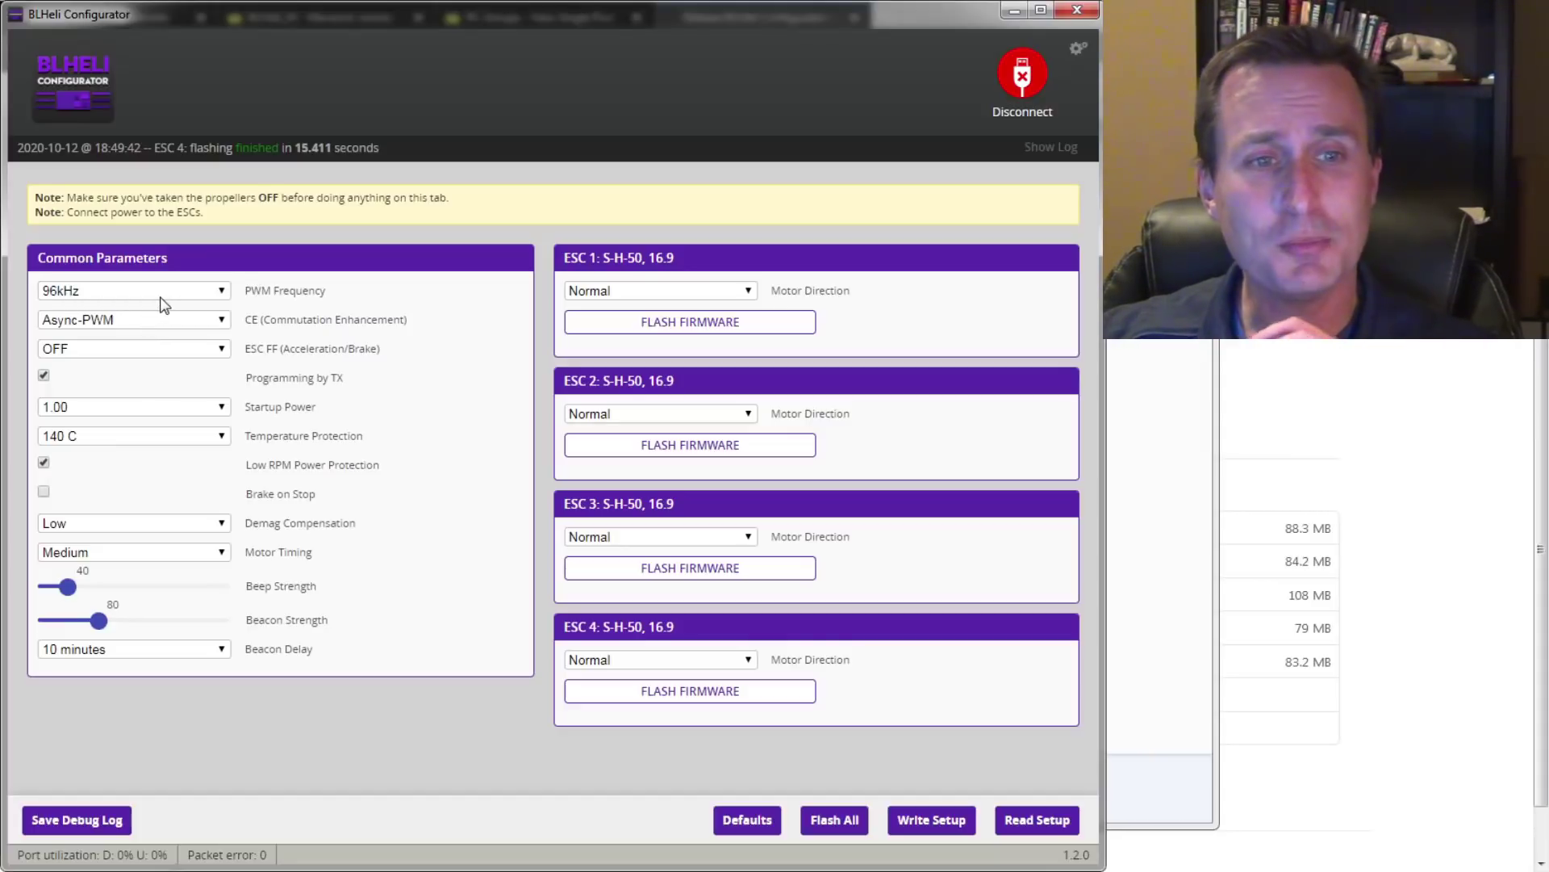
- Set the PWM Frequency in the common parameters to 48kHz and write the setup to the ESCs
left_click(165, 291)
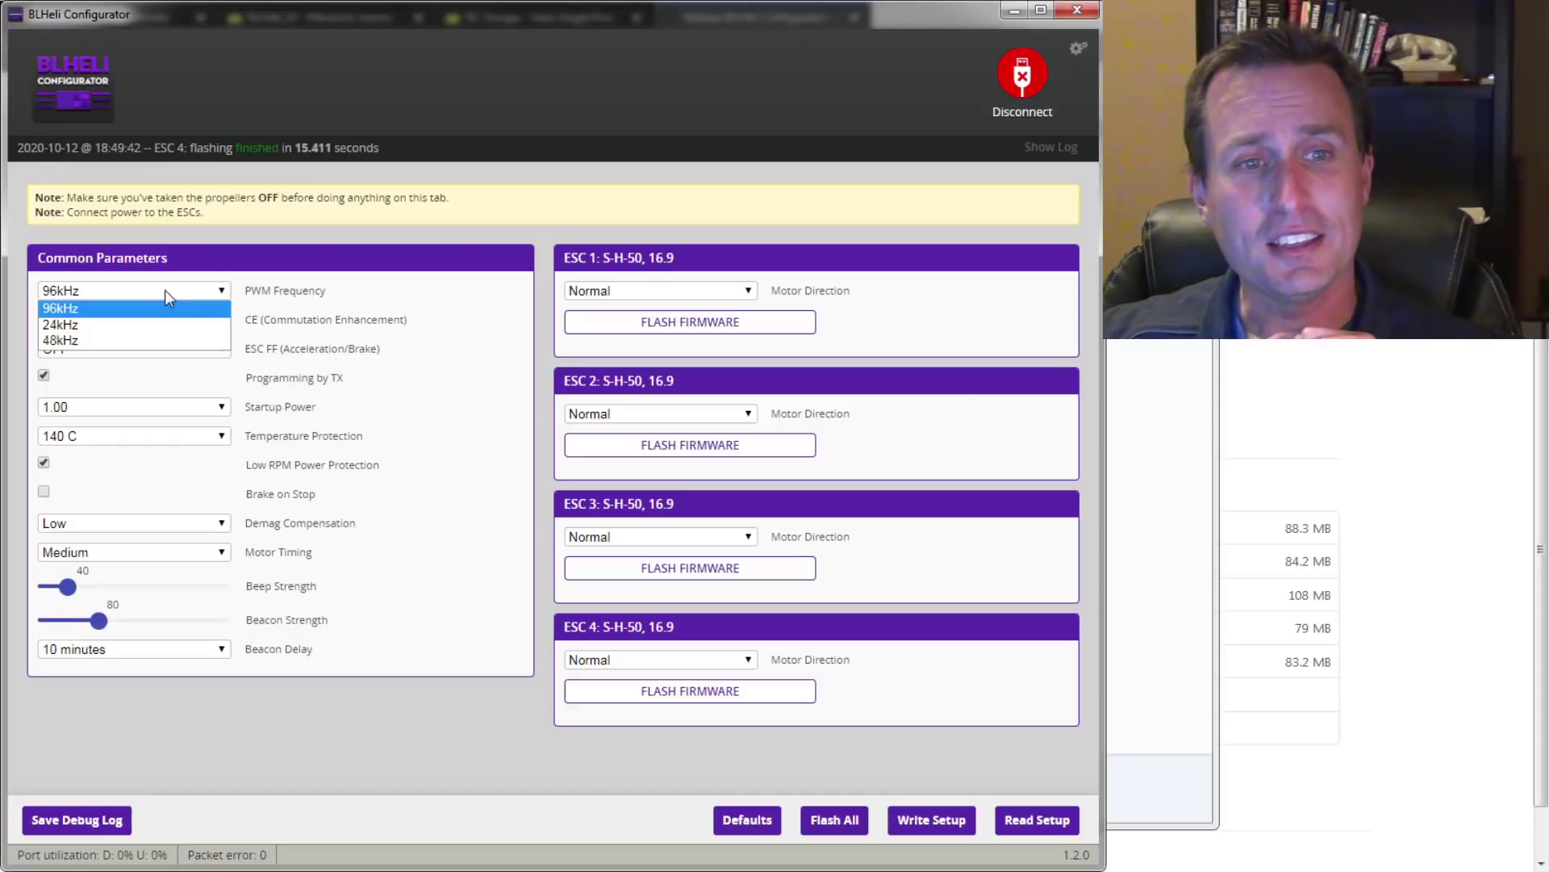
left_click(81, 342)
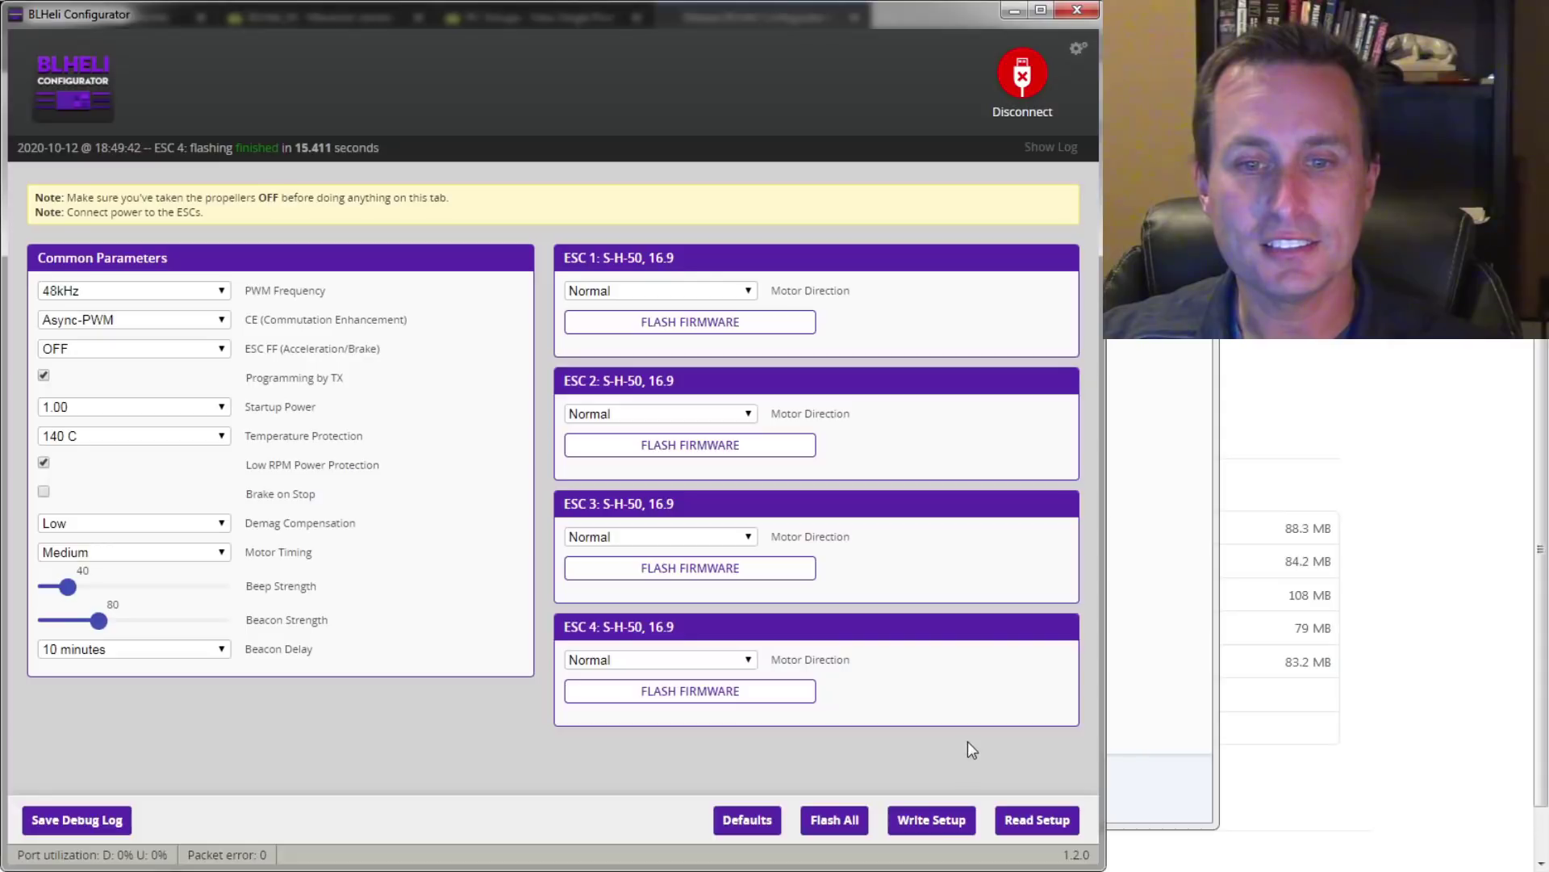
left_click(948, 820)
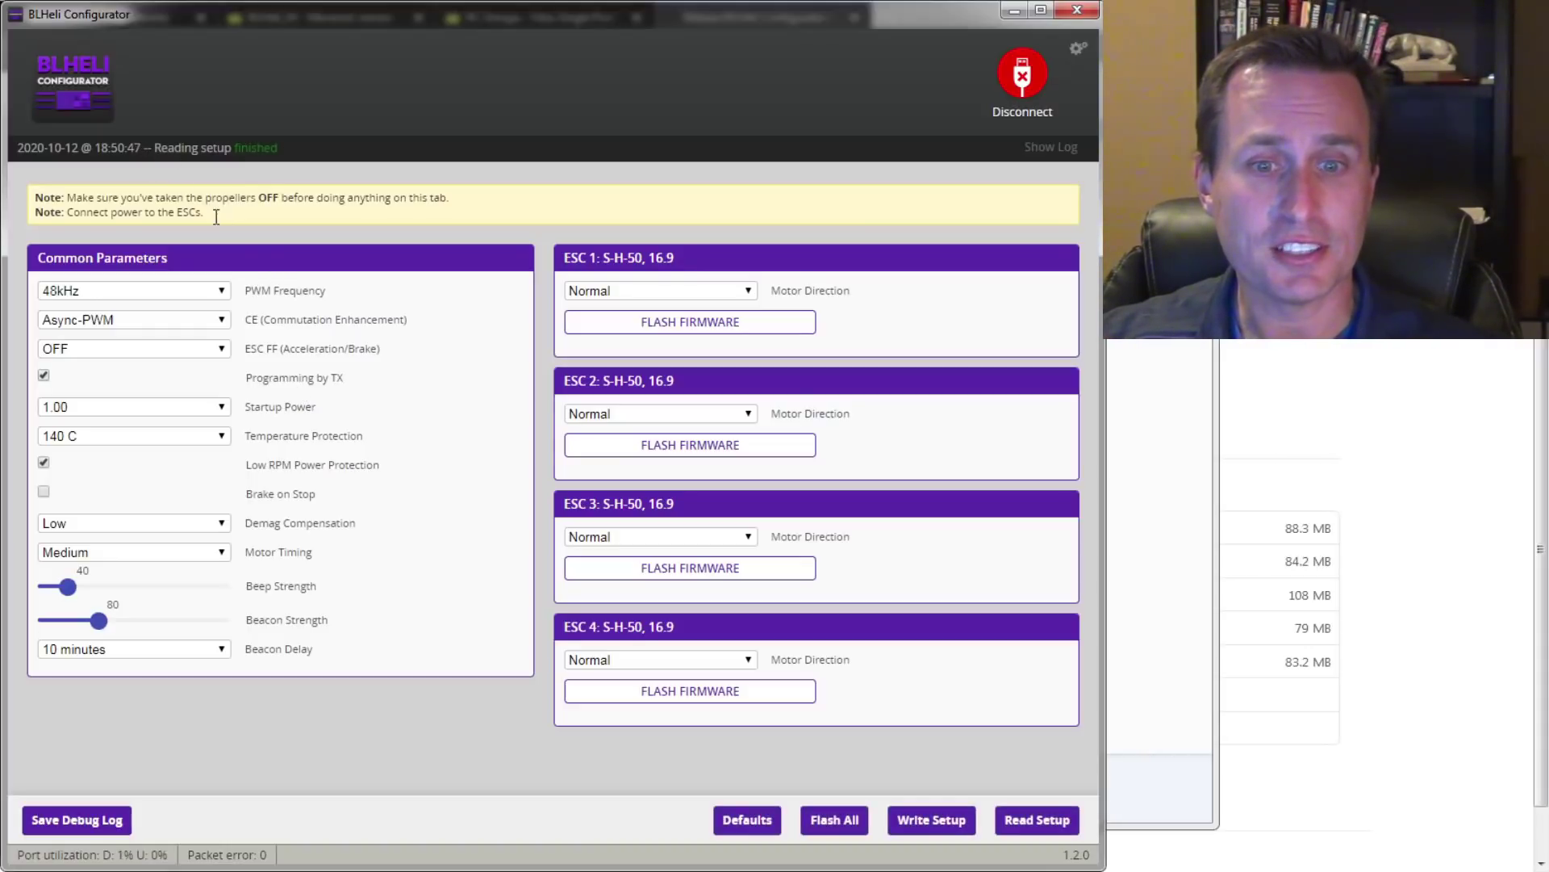
- Review the CE (Commutation Enhancement) options and the available PWM Frequency choices in the common parameters
left_click(219, 322)
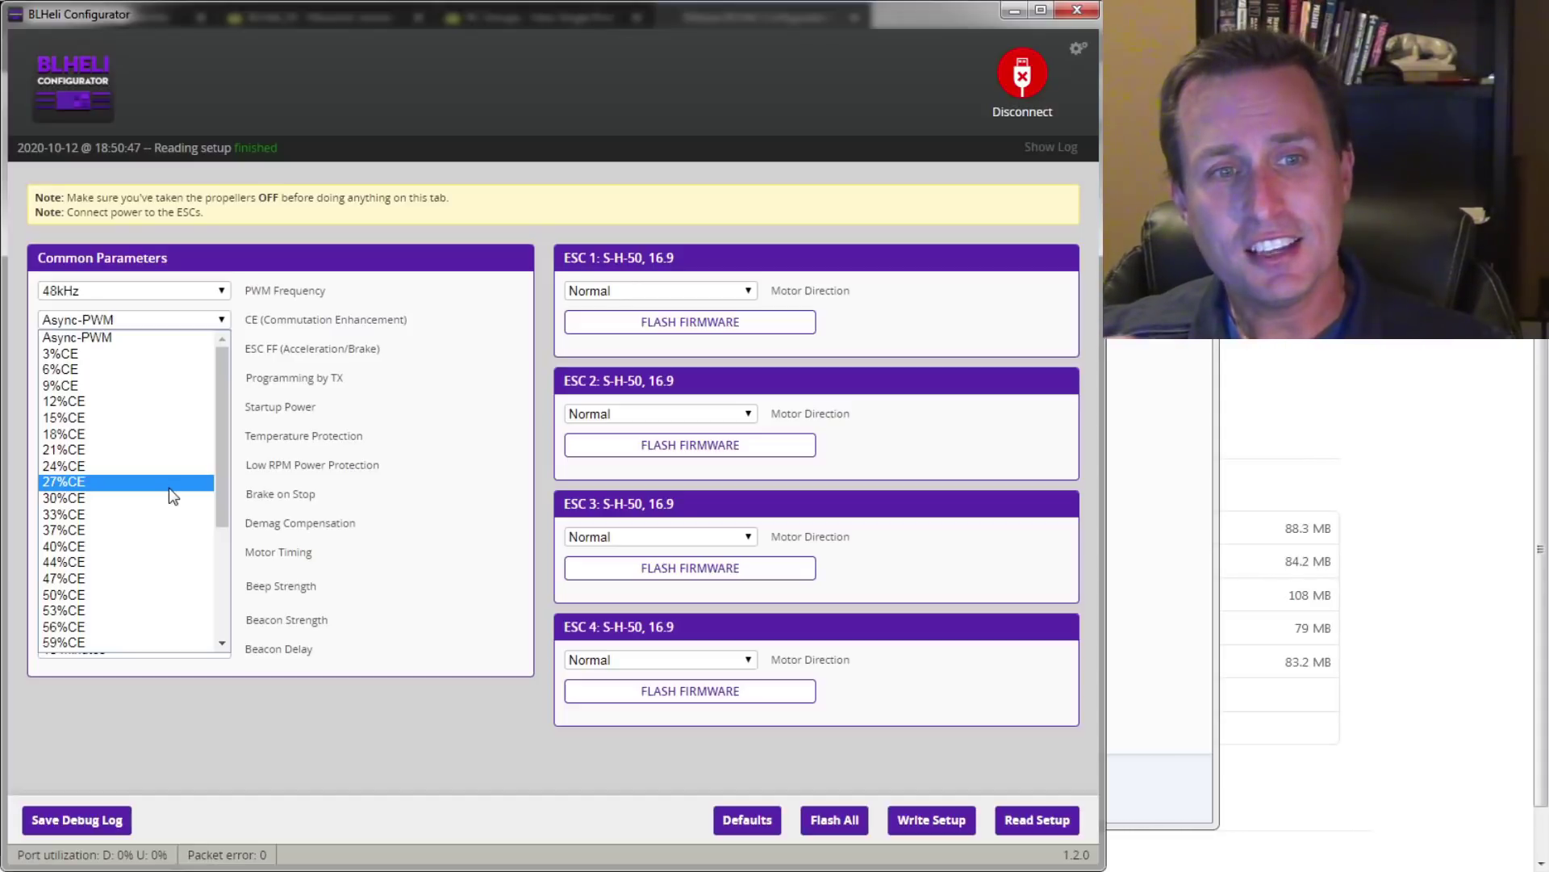
left_click(130, 336)
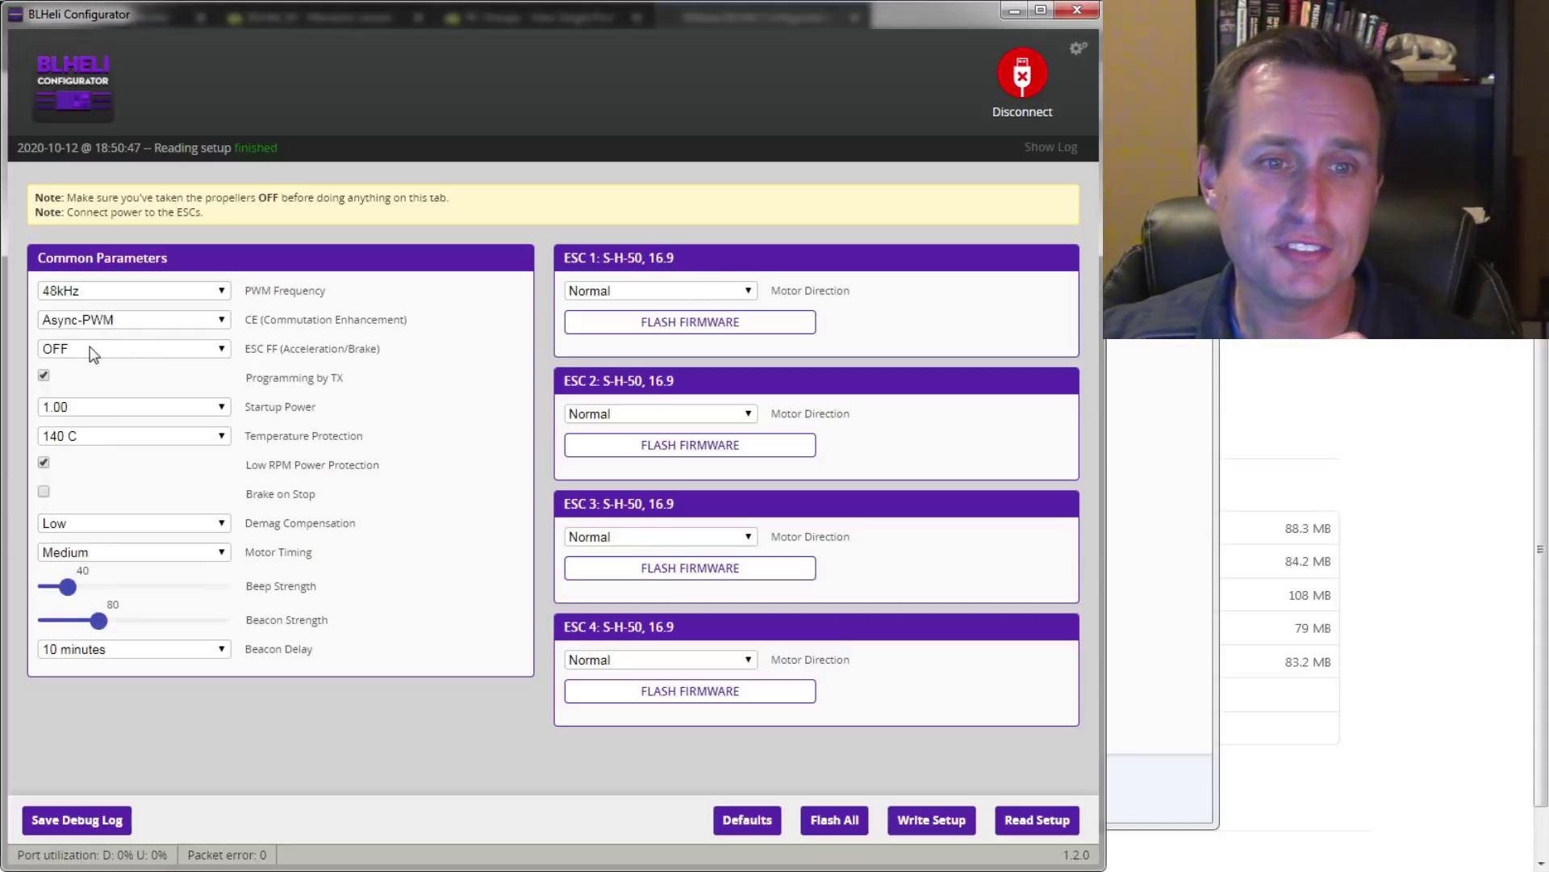
left_click(139, 287)
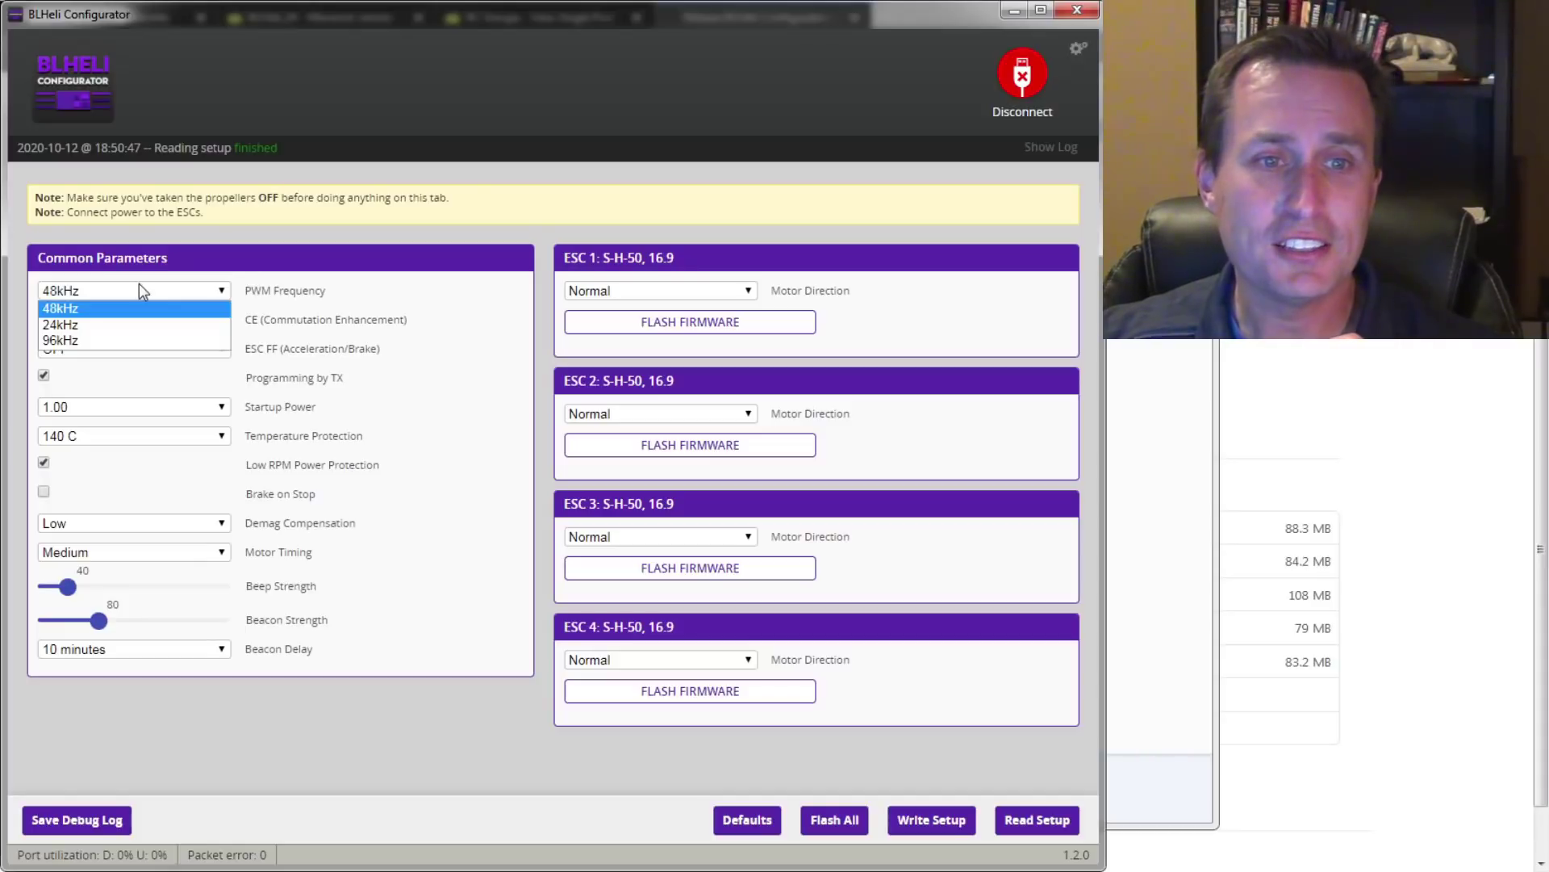
left_click(100, 309)
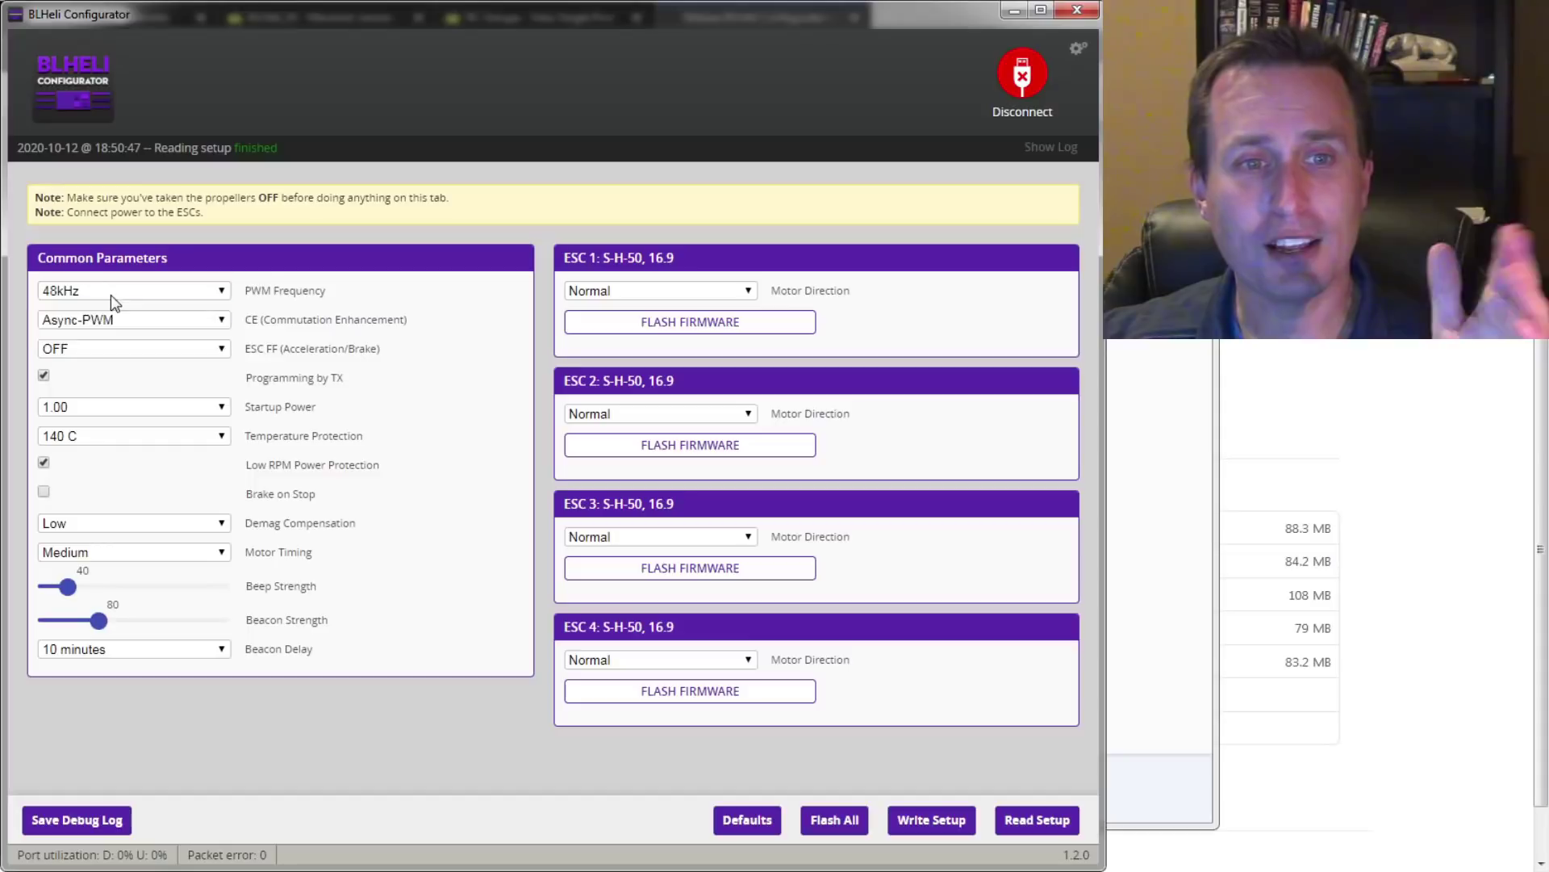
left_click(109, 294)
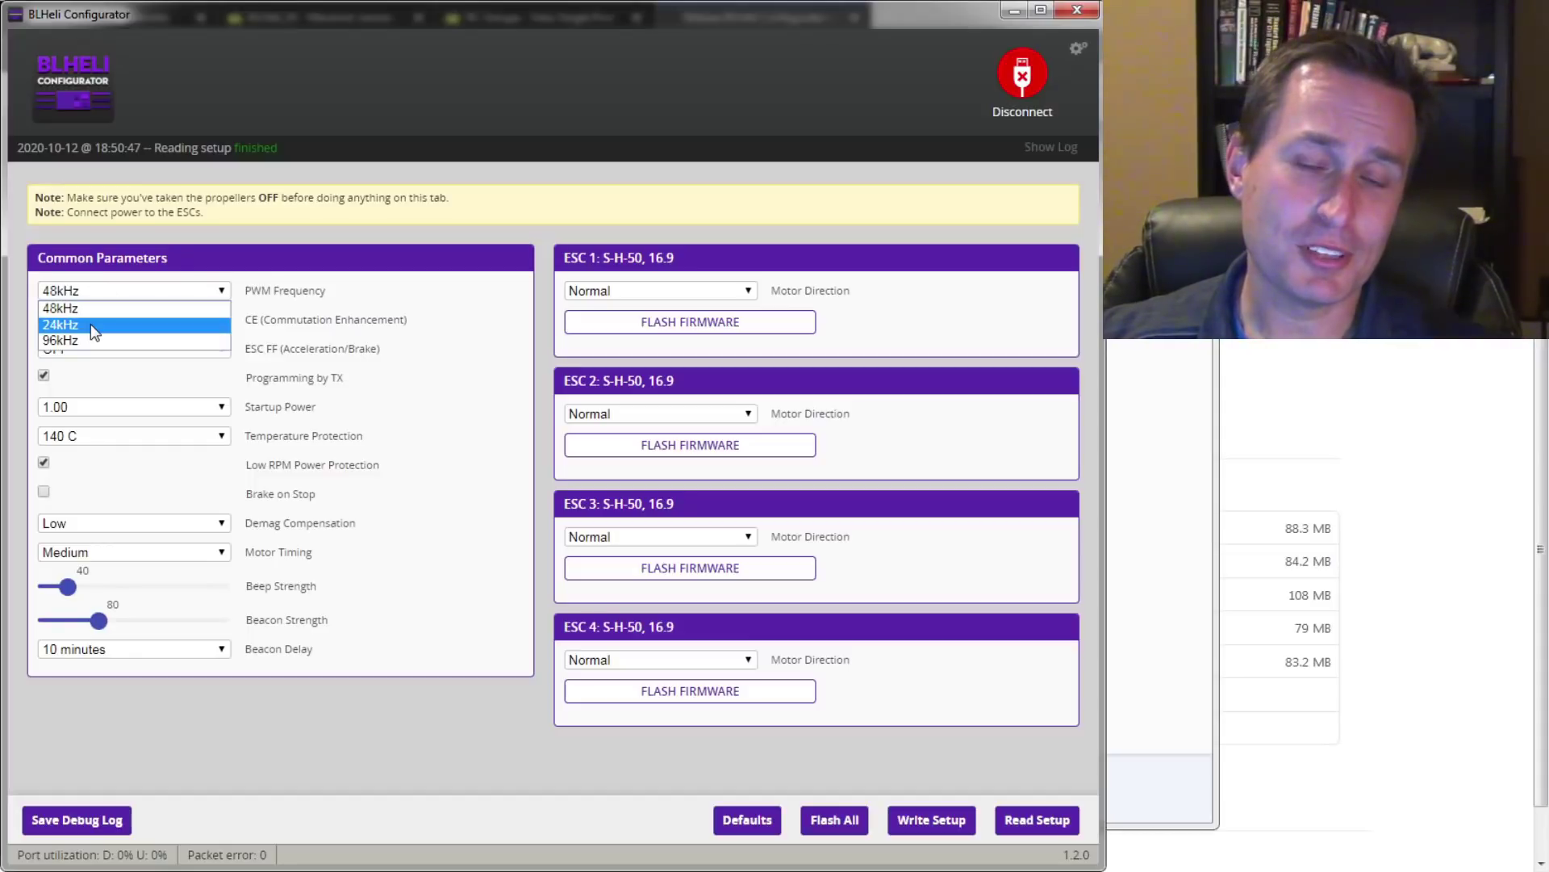